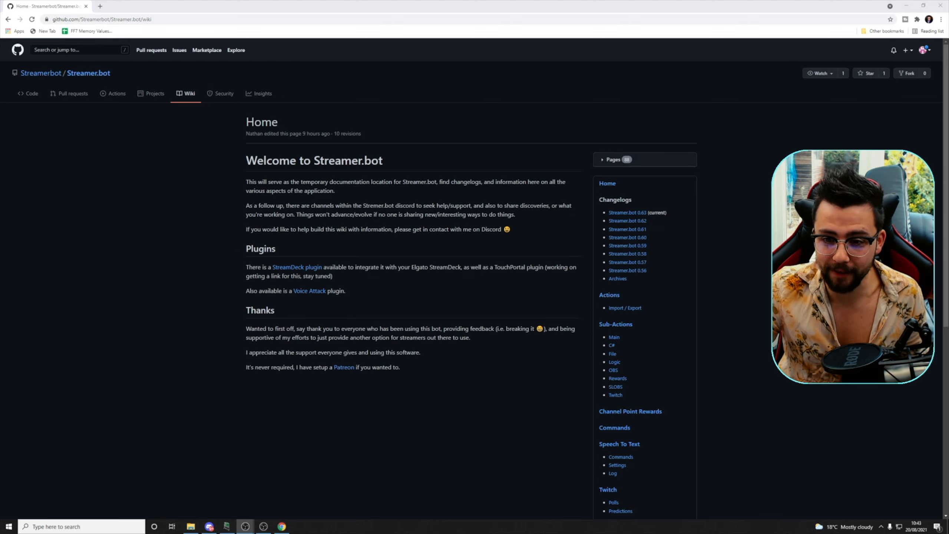
Step: Look through the Streamer.bot wiki's table of contents and open the C# section of the Sub-Actions documentation
{"action": "scroll", "coordinate": [508, 270], "scroll_direction": "down", "scroll_amount": 3}
{"action": "scroll", "coordinate": [551, 284], "scroll_direction": "down", "scroll_amount": 1}
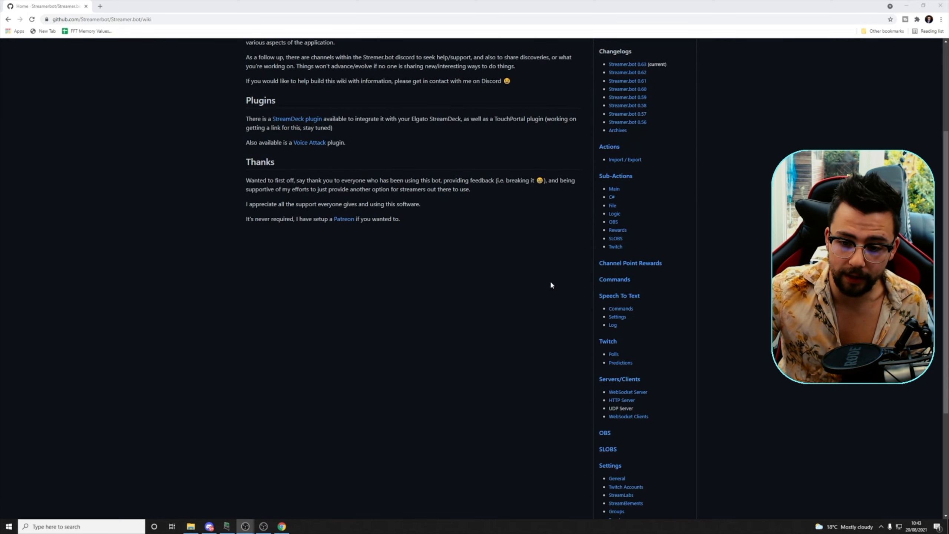
{"action": "scroll", "coordinate": [551, 284], "scroll_direction": "down", "scroll_amount": 2}
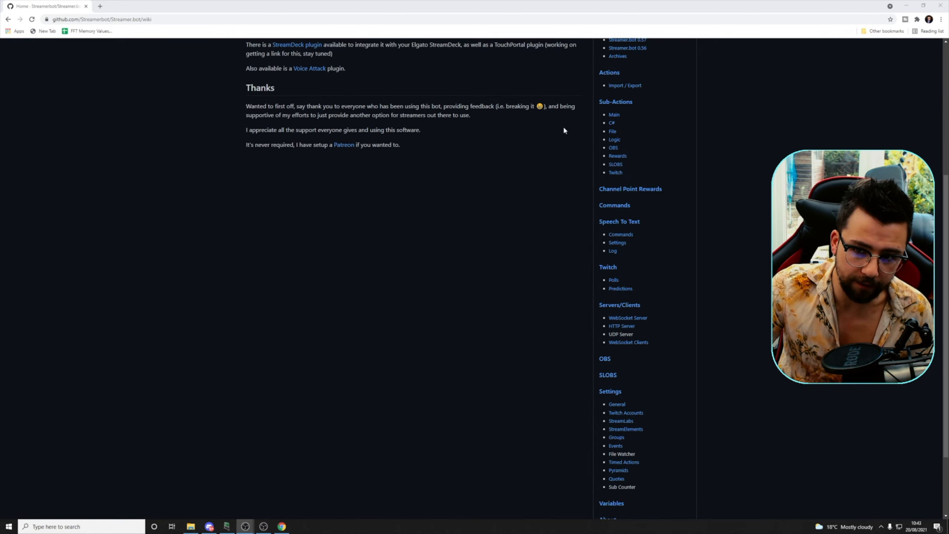
{"action": "scroll", "coordinate": [680, 181], "scroll_direction": "up", "scroll_amount": 1}
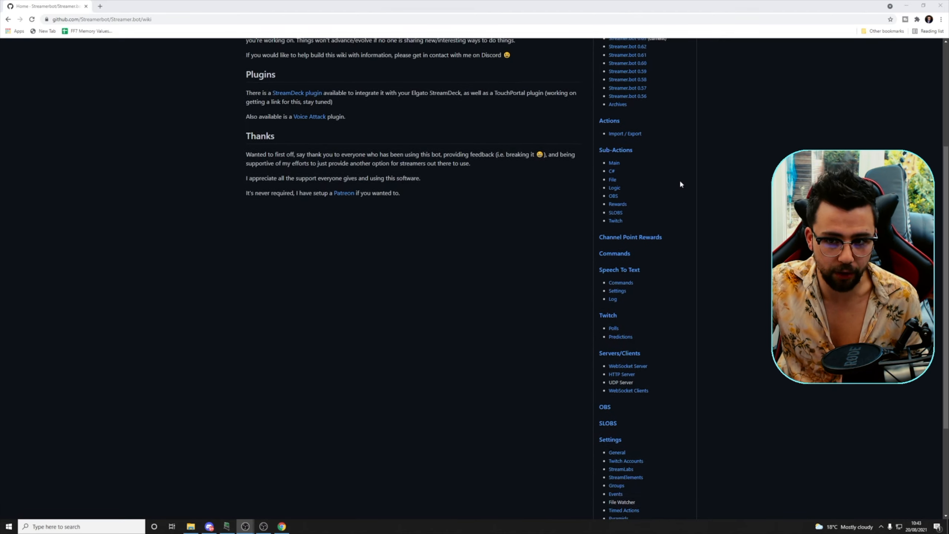
{"action": "scroll", "coordinate": [679, 184], "scroll_direction": "down", "scroll_amount": 2}
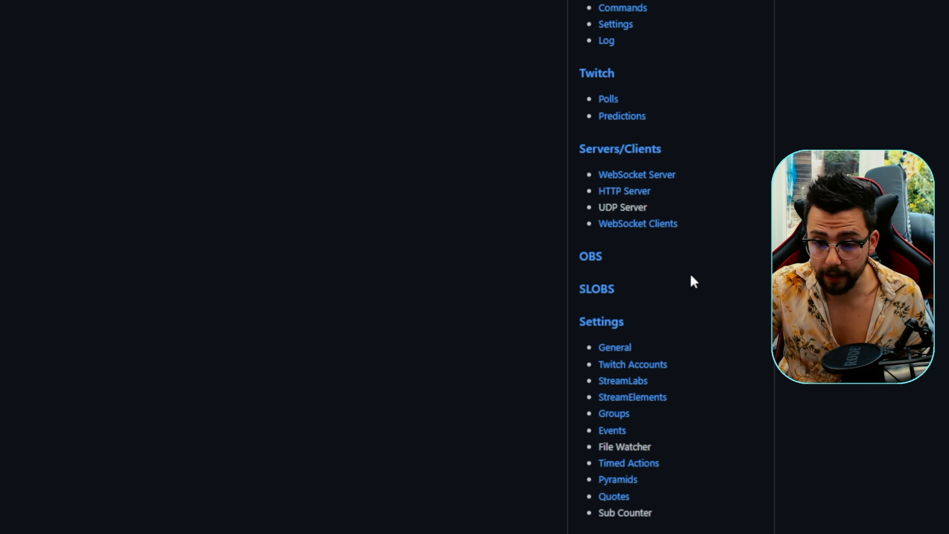
{"action": "scroll", "coordinate": [690, 277], "scroll_direction": "up", "scroll_amount": 6}
{"action": "scroll", "coordinate": [684, 282], "scroll_direction": "down", "scroll_amount": 7}
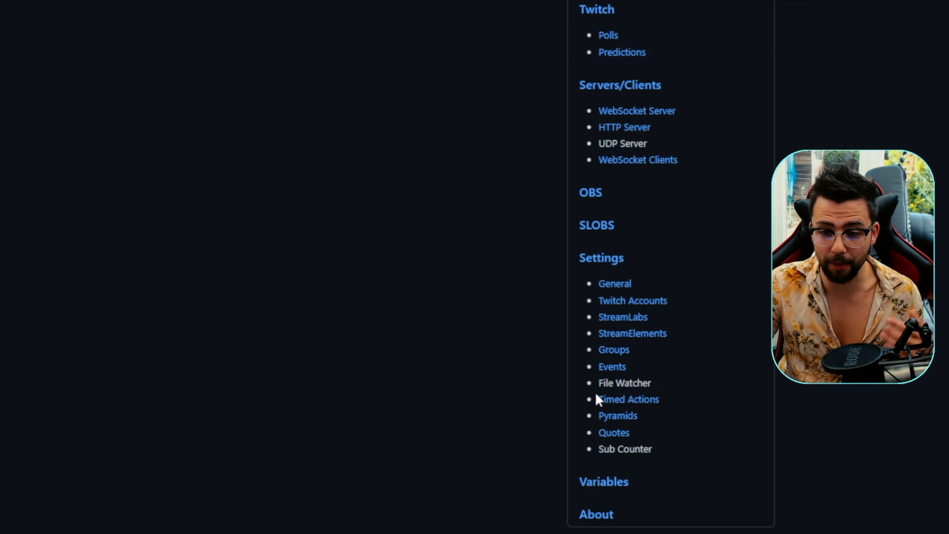
{"action": "scroll", "coordinate": [602, 355], "scroll_direction": "down", "scroll_amount": 3}
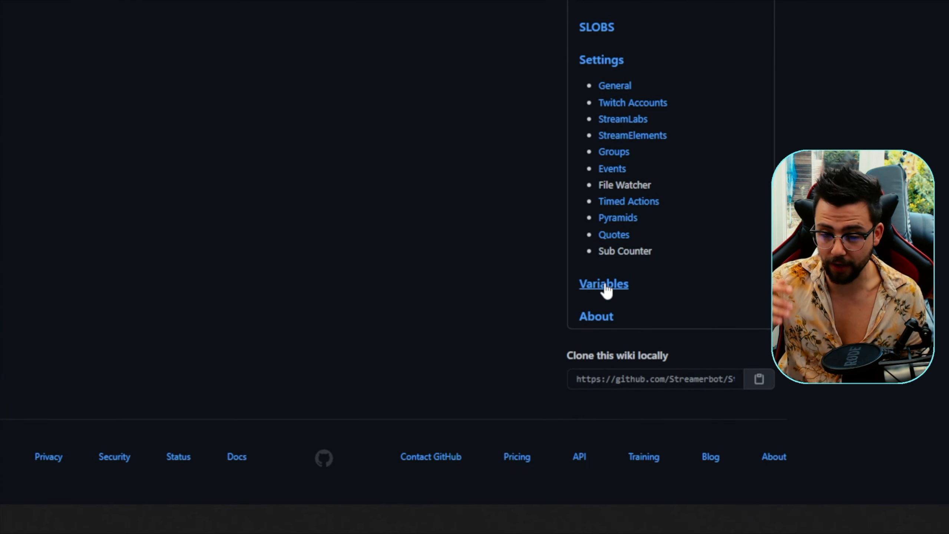
{"action": "scroll", "coordinate": [606, 290], "scroll_direction": "up", "scroll_amount": 5}
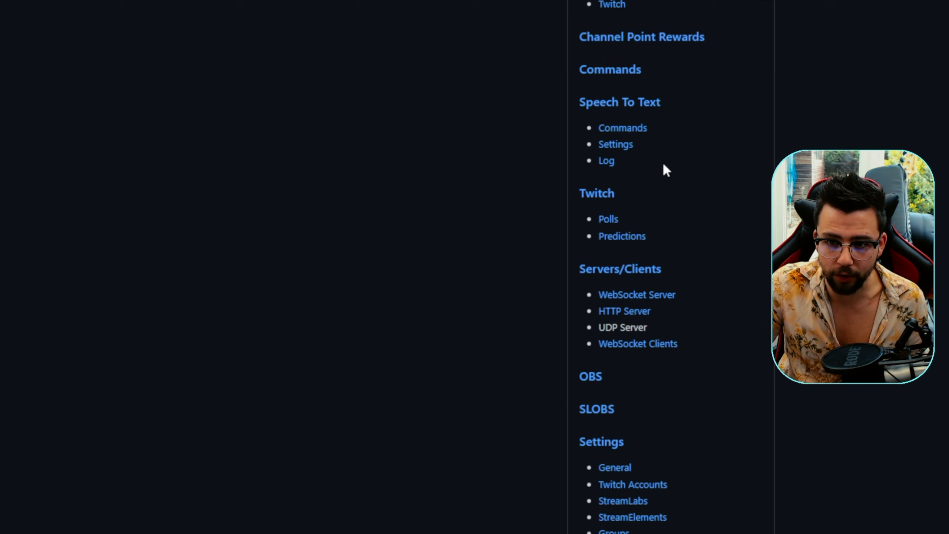
{"action": "scroll", "coordinate": [663, 162], "scroll_direction": "up", "scroll_amount": 5}
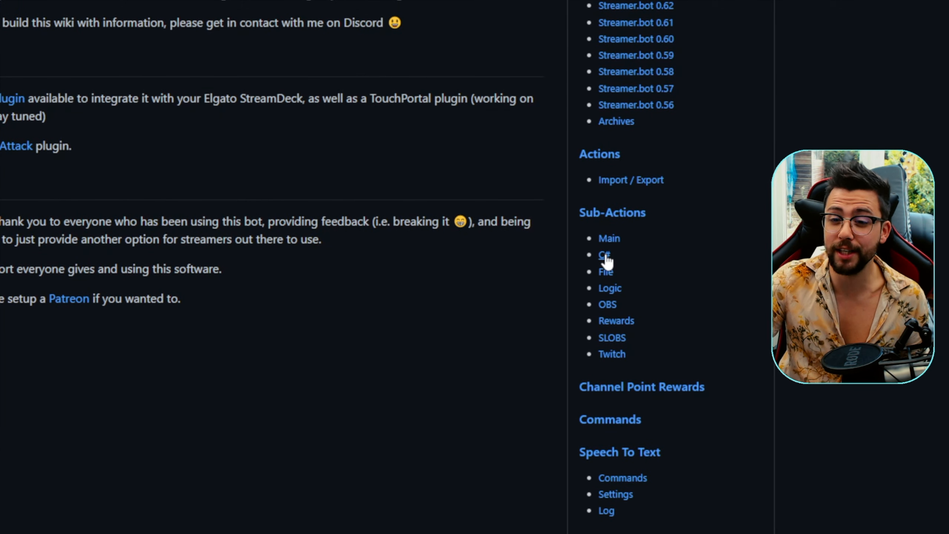
{"action": "left_click", "coordinate": [605, 256]}
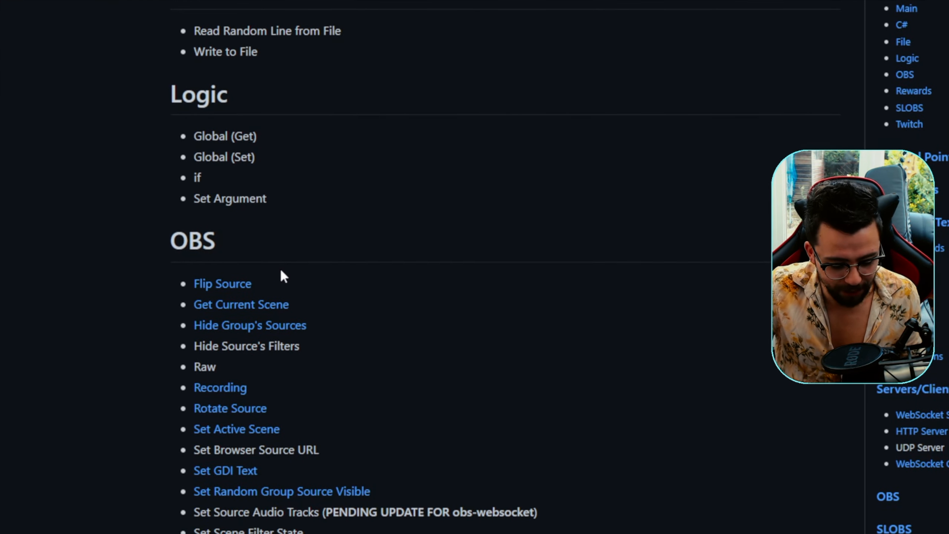
Step: Extract Streamer.bot-0.0.63.zip from the Downloads folder into a Streamer.bot-0.0.63 folder in Downloads and close the extracted files' window
{"action": "left_click", "coordinate": [191, 526]}
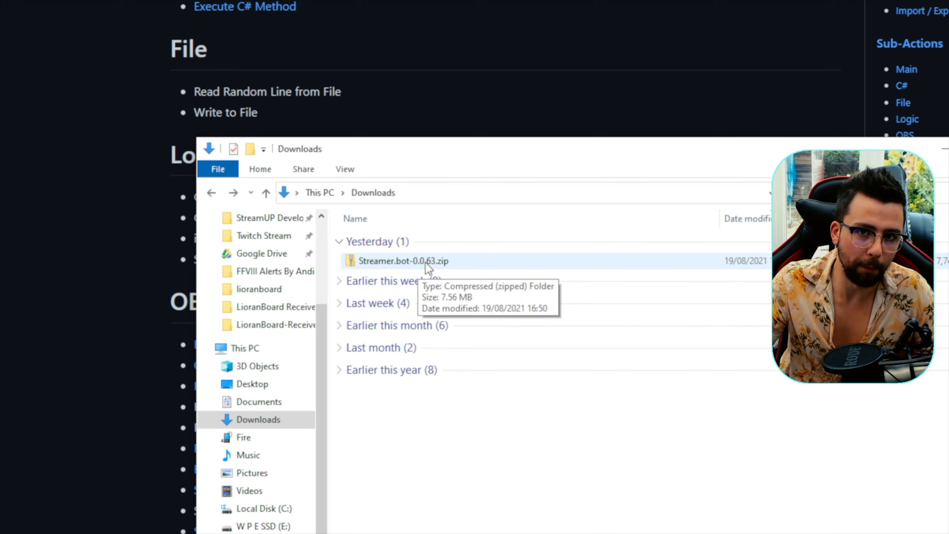
{"action": "left_click", "coordinate": [425, 263]}
{"action": "right_click", "coordinate": [426, 262]}
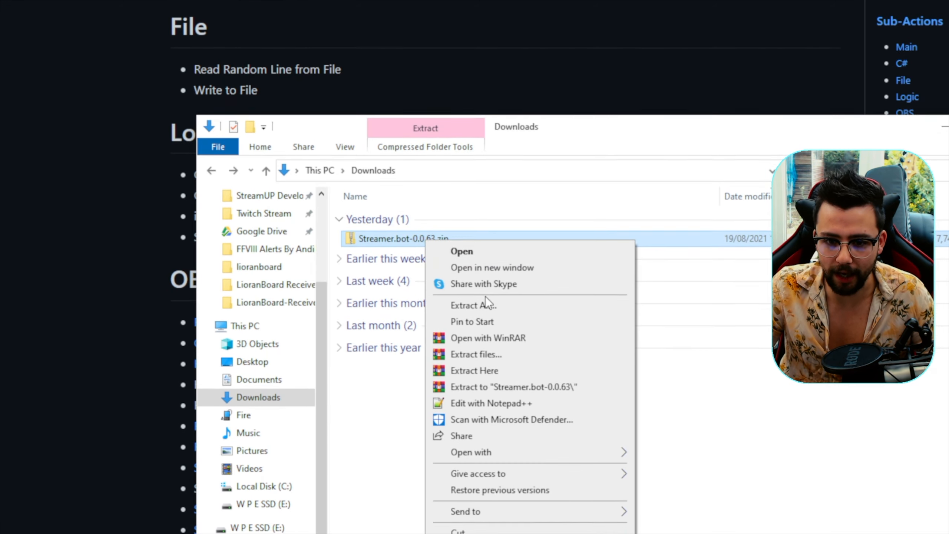
{"action": "left_click", "coordinate": [487, 326]}
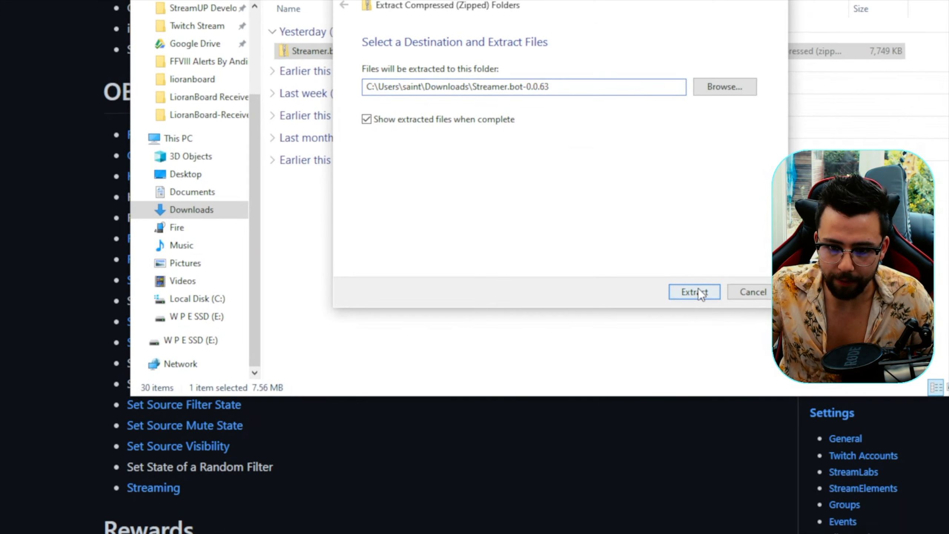
{"action": "left_click", "coordinate": [759, 452]}
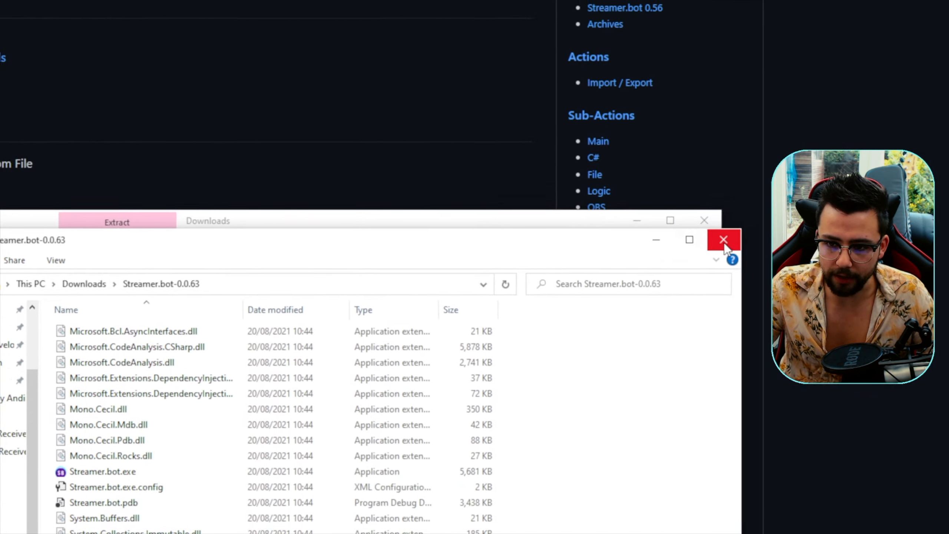
{"action": "left_click", "coordinate": [723, 241]}
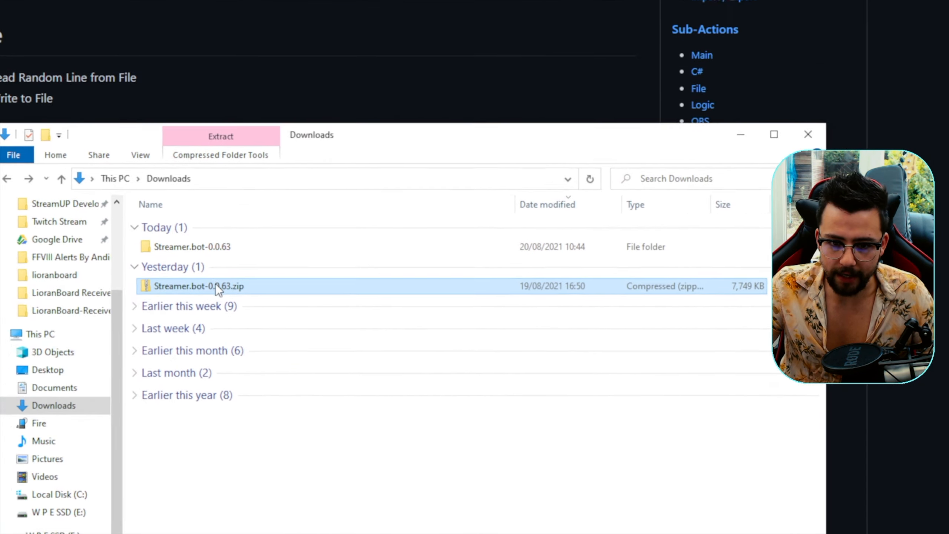
Step: Rename the extracted folder in Downloads as Streamer Bot
{"action": "left_click", "coordinate": [250, 257]}
{"action": "key", "text": "F2"}
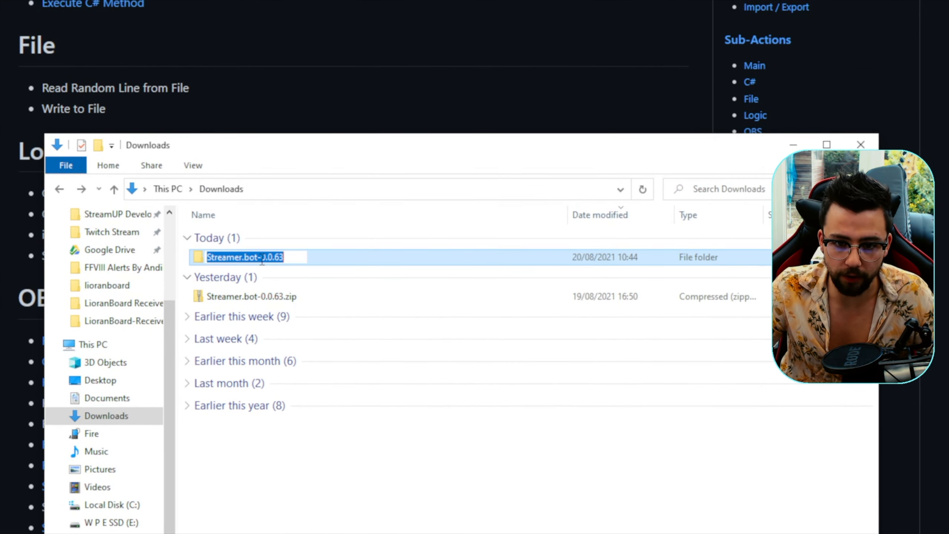
{"action": "type", "text": "Streamer B"}
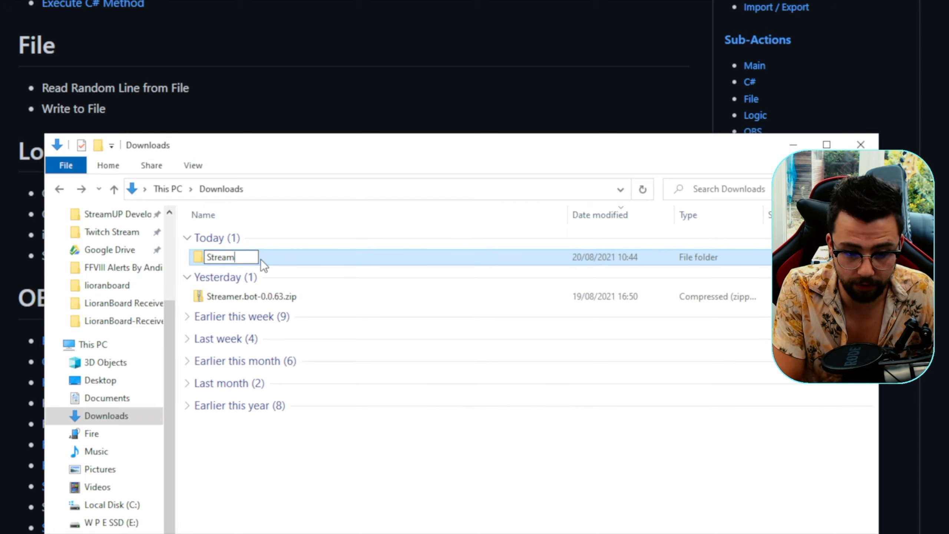
{"action": "type", "text": "ot"}
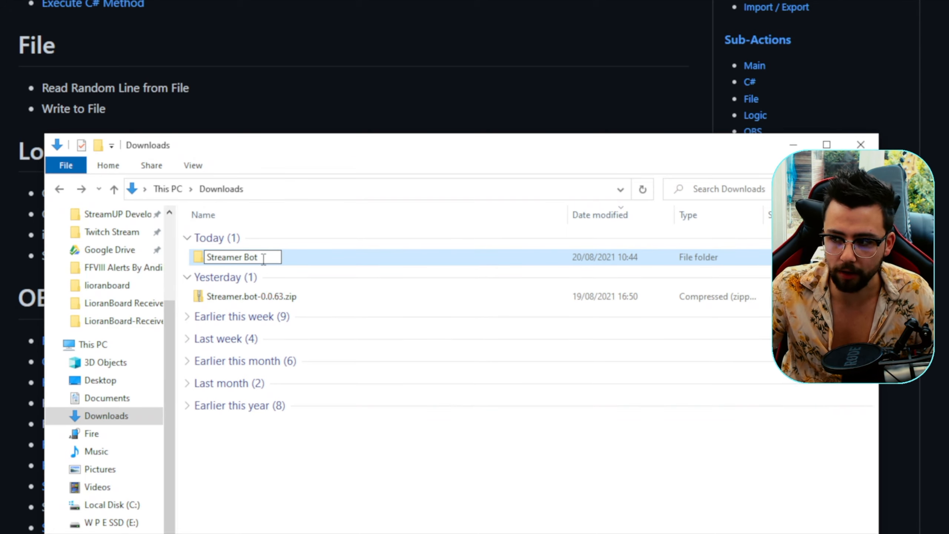
{"action": "key", "text": "Return"}
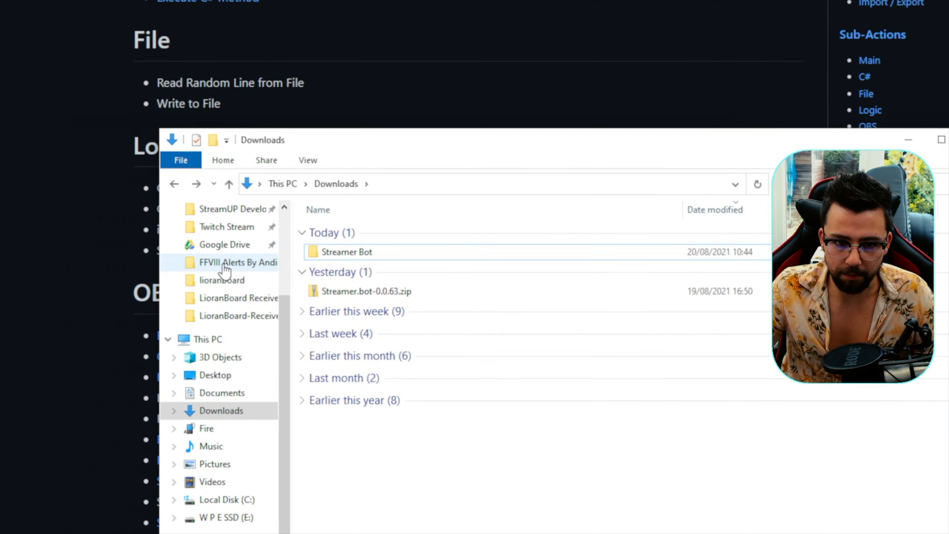
Step: Run Streamer.bot.exe from the Streamer Bot folder, allowing it to start despite Microsoft Defender SmartScreen
{"action": "scroll", "coordinate": [149, 113], "scroll_direction": "up", "scroll_amount": 3}
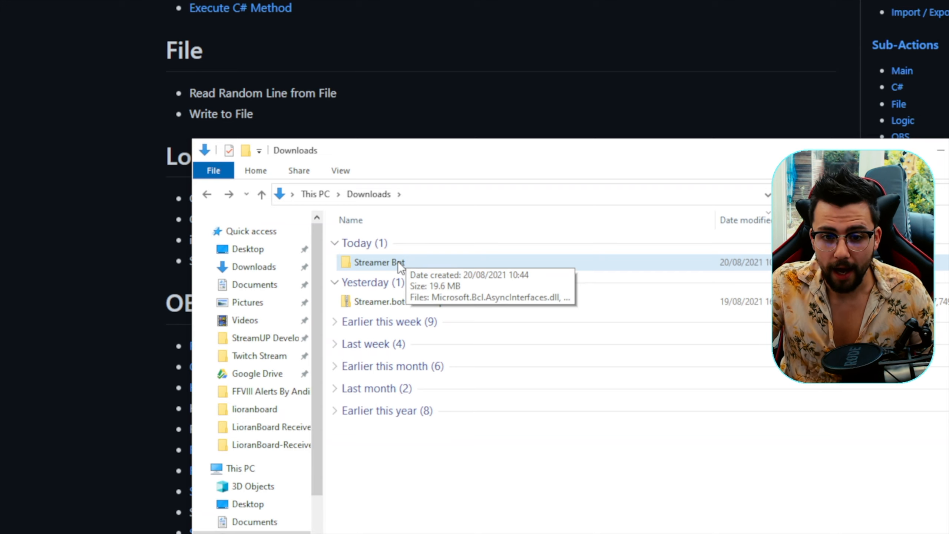
{"action": "double_click", "coordinate": [397, 262]}
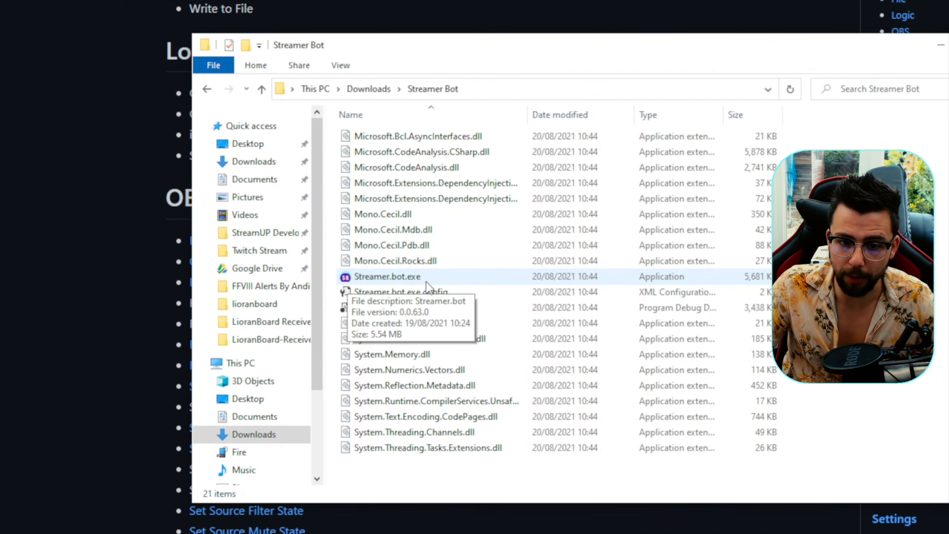
{"action": "double_click", "coordinate": [426, 281]}
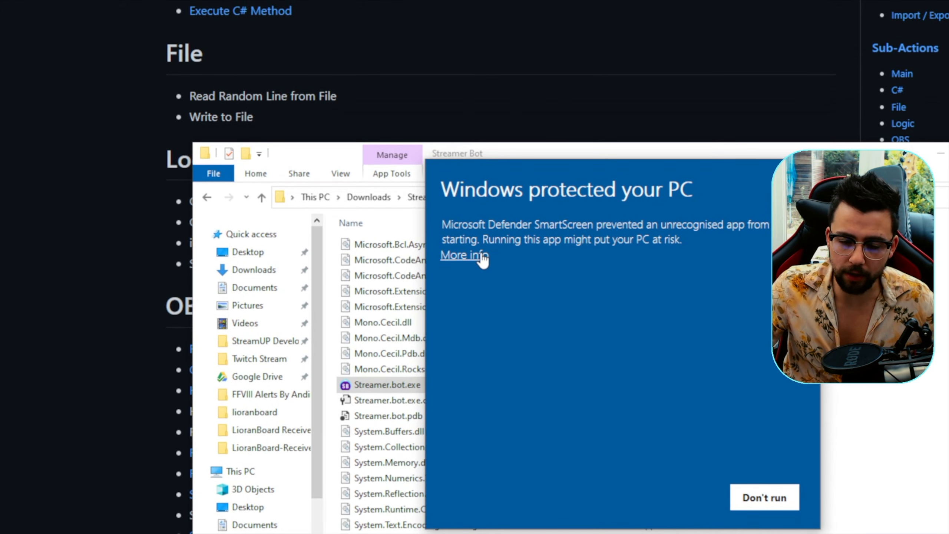
{"action": "left_click", "coordinate": [464, 185]}
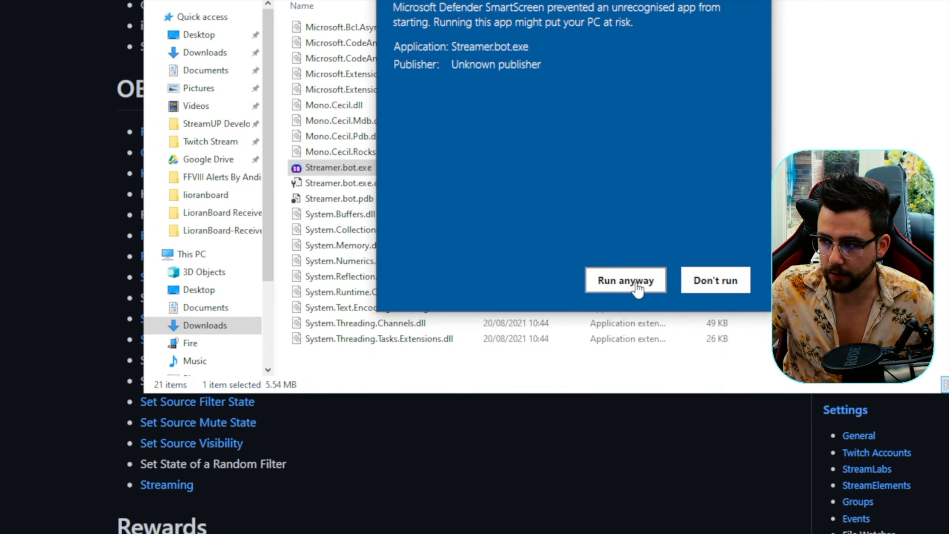
{"action": "left_click", "coordinate": [636, 285]}
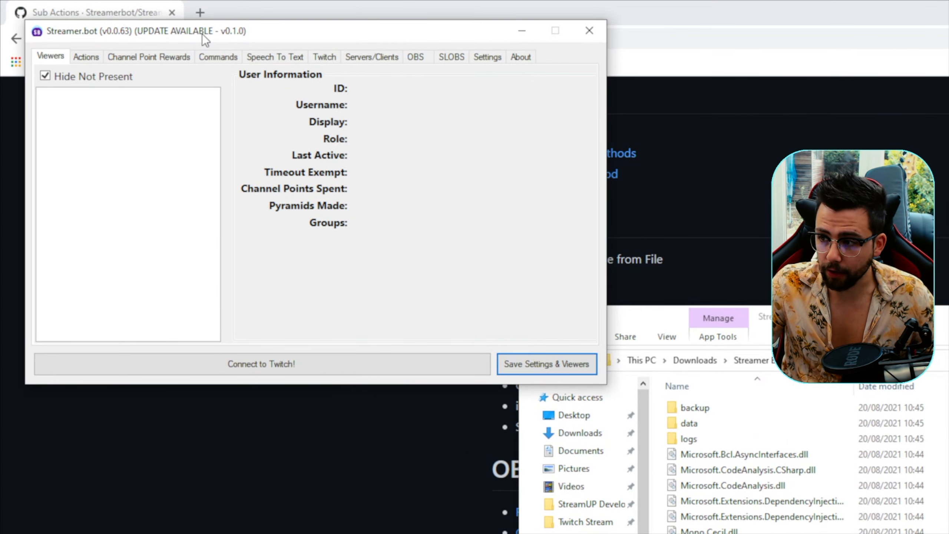
Step: Connect Streamer.bot to Twitch by authorizing its account access request in the browser, and return to the Streamer.bot window
{"action": "left_click_drag", "start_coordinate": [202, 35], "coordinate": [560, 234]}
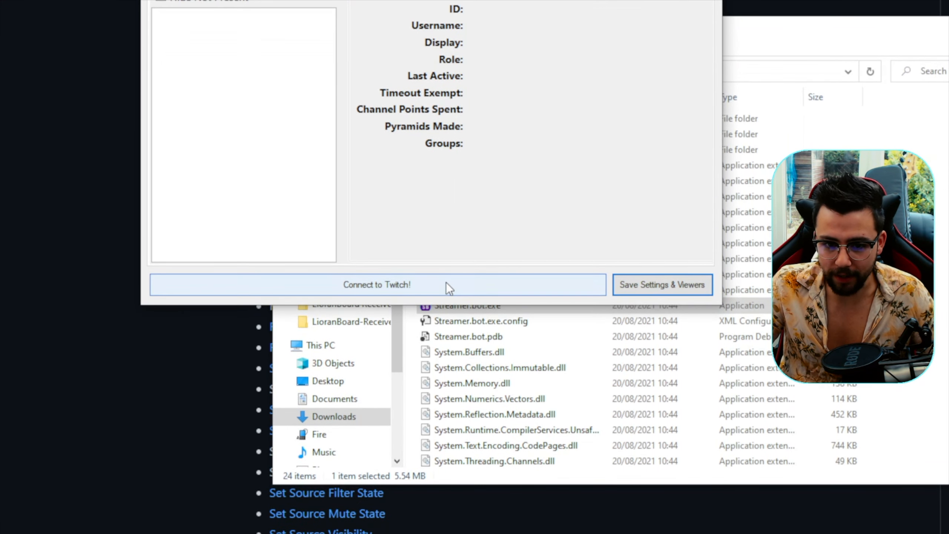
{"action": "left_click", "coordinate": [447, 297]}
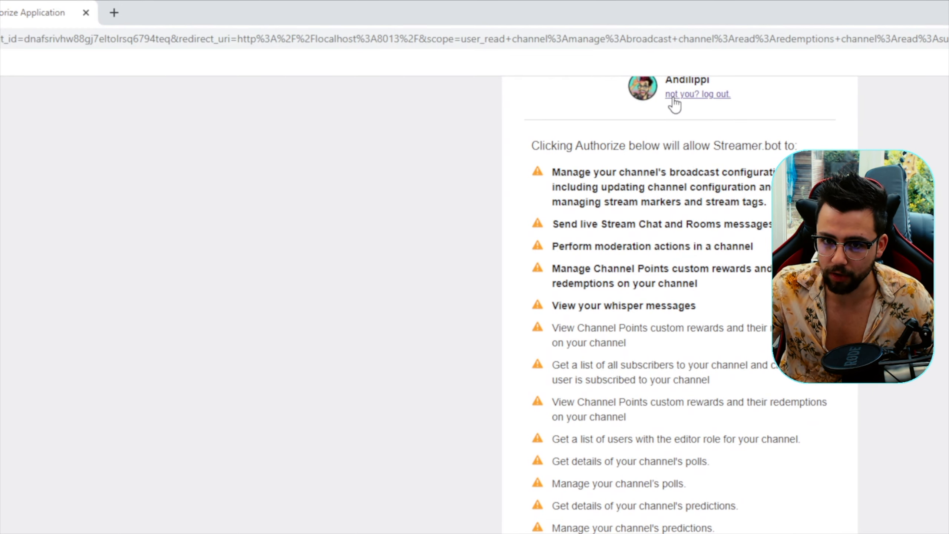
{"action": "scroll", "coordinate": [672, 126], "scroll_direction": "up", "scroll_amount": 3}
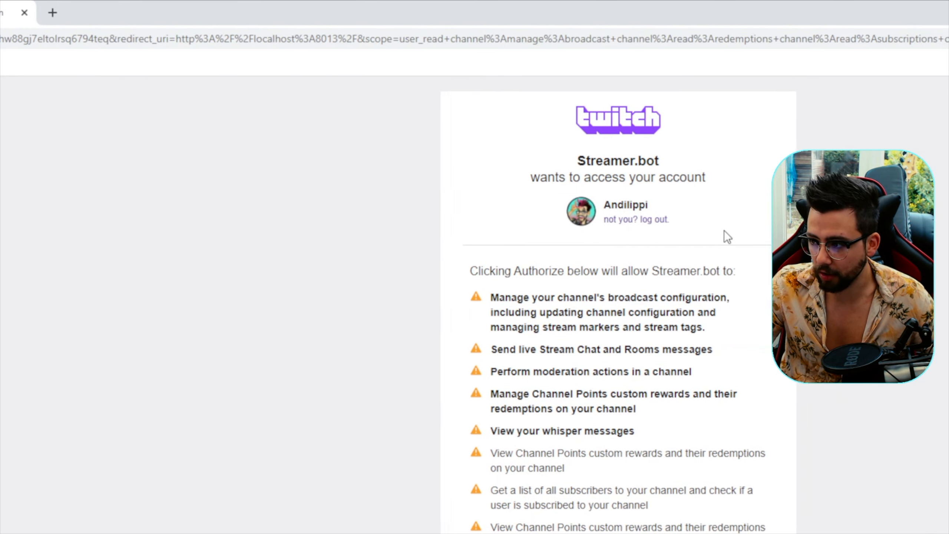
{"action": "scroll", "coordinate": [612, 239], "scroll_direction": "down", "scroll_amount": 10}
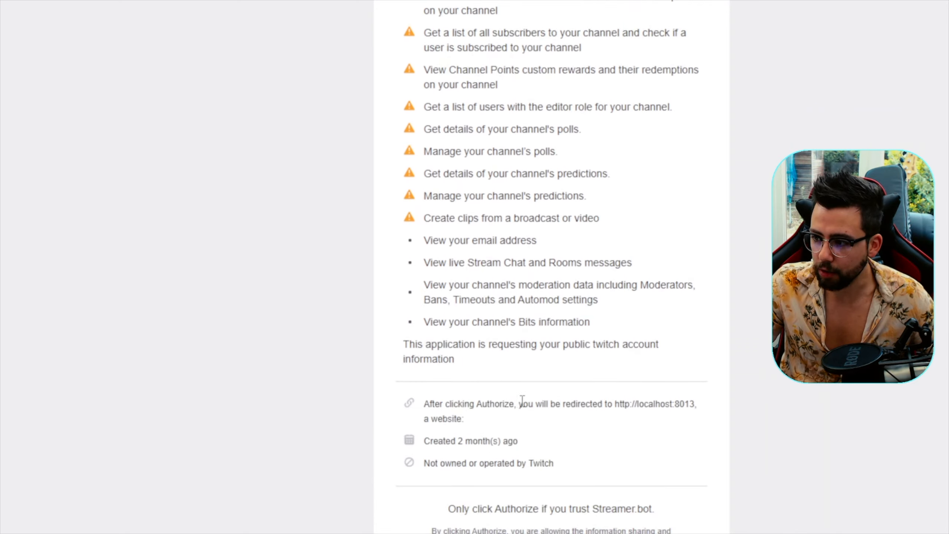
{"action": "left_click", "coordinate": [530, 427]}
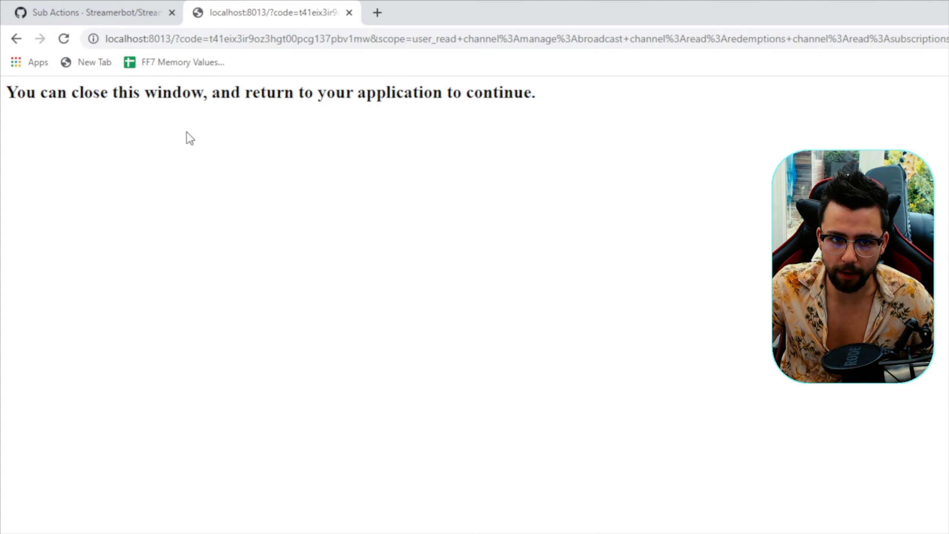
{"action": "left_click", "coordinate": [603, 520]}
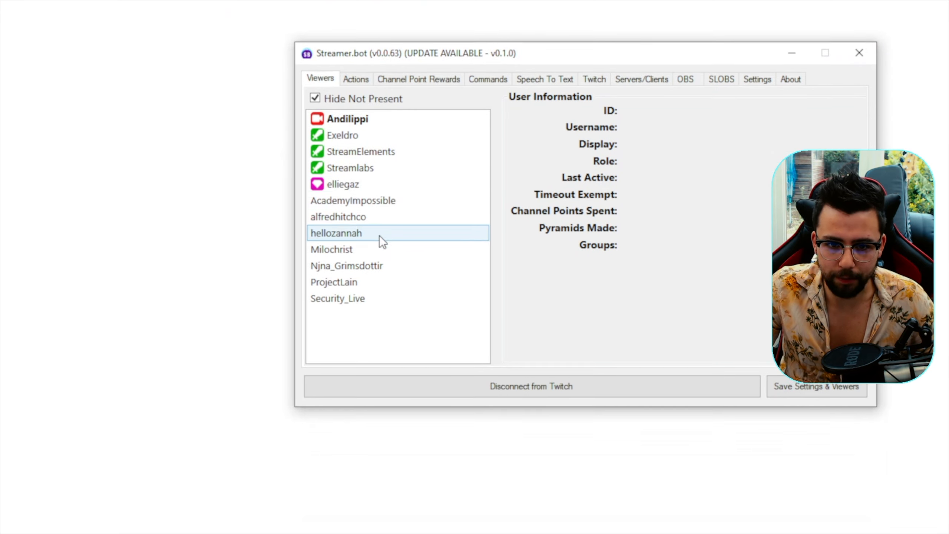
Step: Examine the broadcaster's user information in the list of present viewers
{"action": "left_click", "coordinate": [376, 202]}
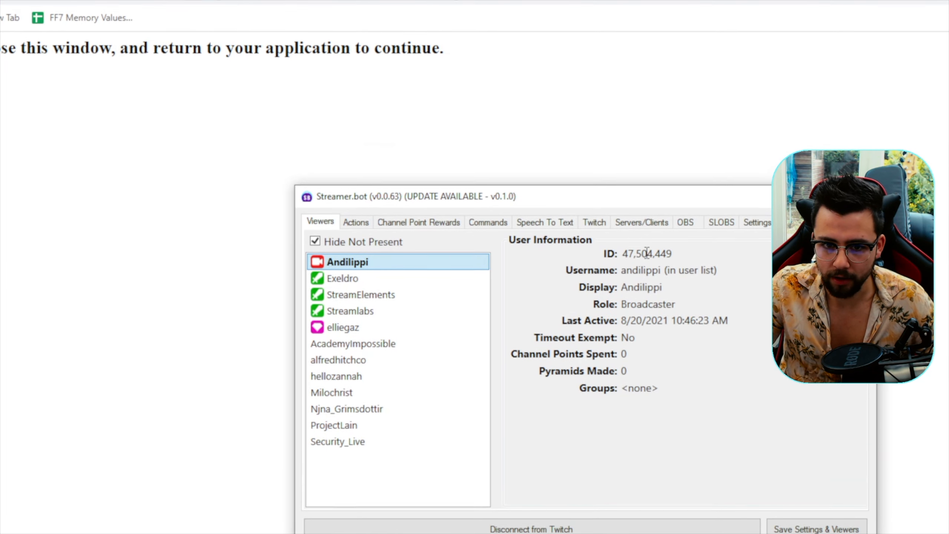
{"action": "left_click_drag", "start_coordinate": [626, 247], "coordinate": [679, 263]}
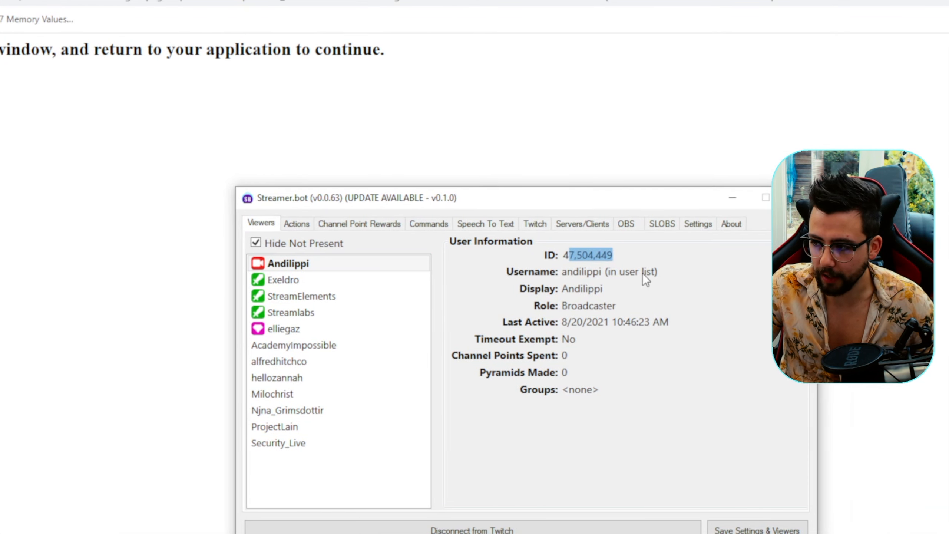
{"action": "left_click", "coordinate": [597, 259]}
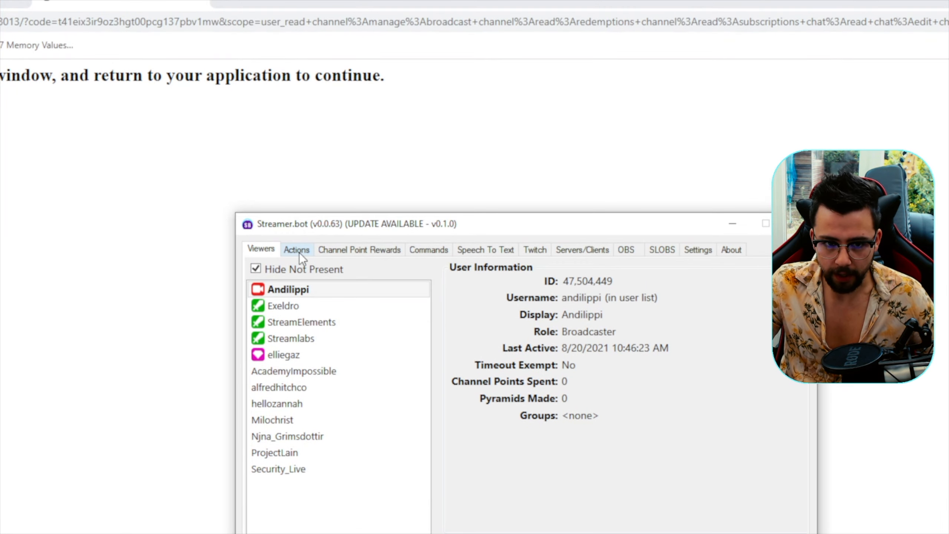
Step: Add an action named Test in a new group called Test Group, using the Default queue
{"action": "left_click", "coordinate": [298, 252]}
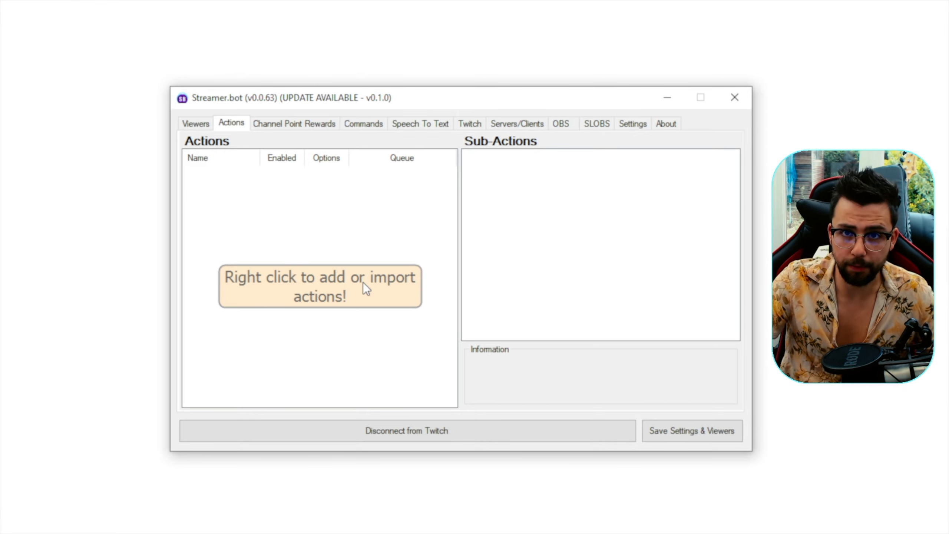
{"action": "right_click", "coordinate": [319, 215]}
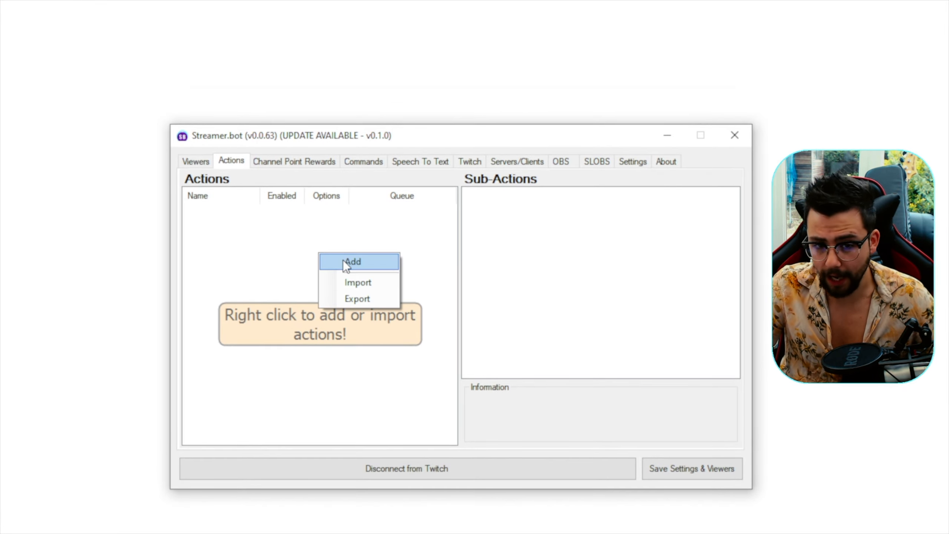
{"action": "left_click", "coordinate": [343, 261]}
{"action": "type", "text": "Test"}
{"action": "left_click", "coordinate": [459, 281]}
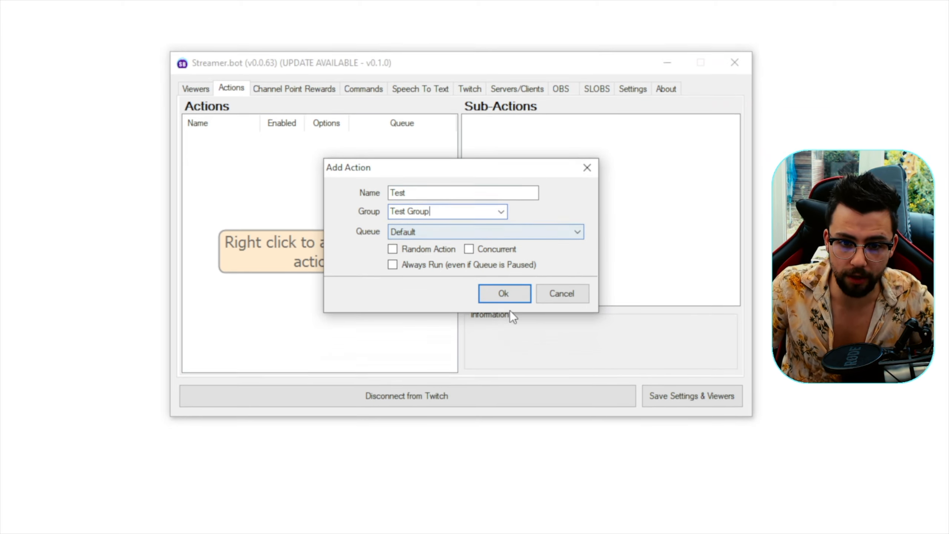
{"action": "left_click", "coordinate": [504, 340]}
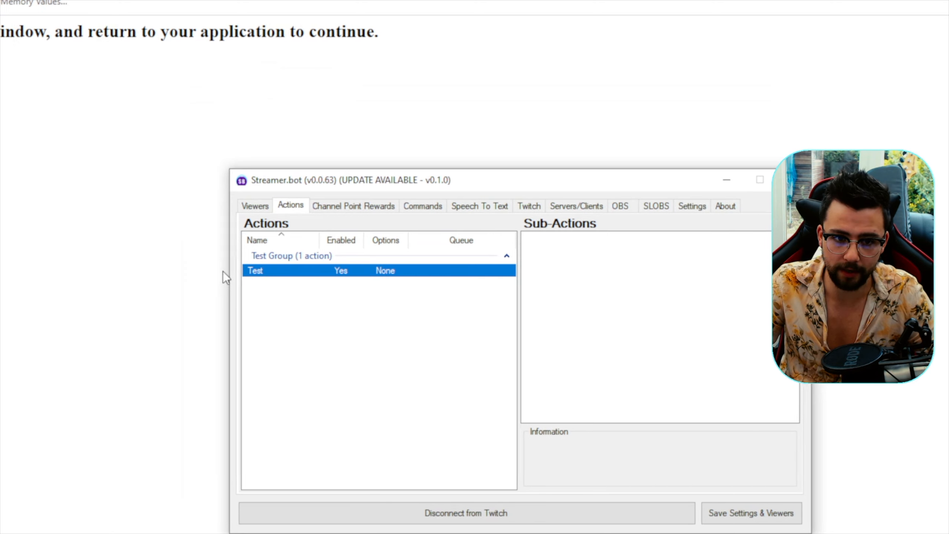
Step: Collapse and re-expand Test Group in the actions list to see how grouping works
{"action": "left_click", "coordinate": [515, 256]}
{"action": "left_click", "coordinate": [515, 256]}
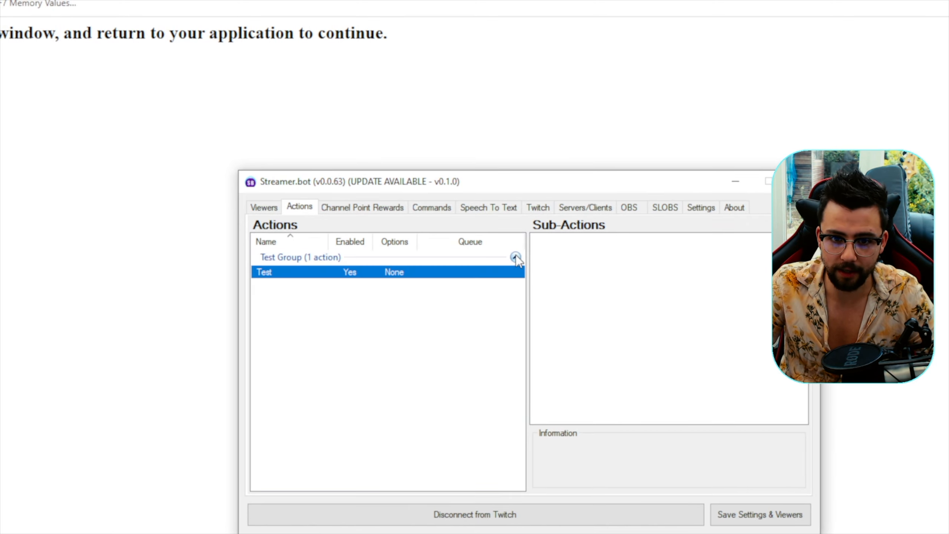
{"action": "left_click", "coordinate": [515, 256]}
{"action": "left_click", "coordinate": [515, 256]}
{"action": "left_click", "coordinate": [515, 257]}
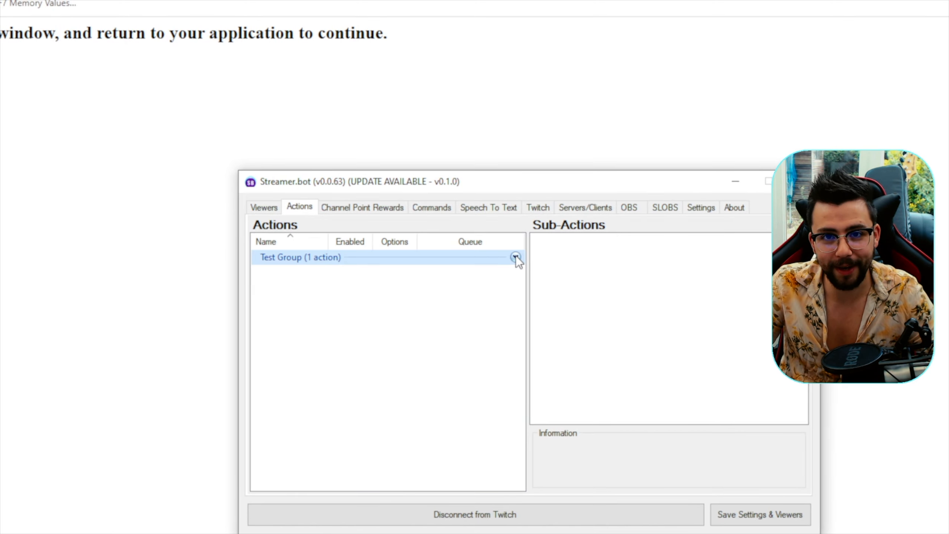
{"action": "left_click", "coordinate": [516, 256]}
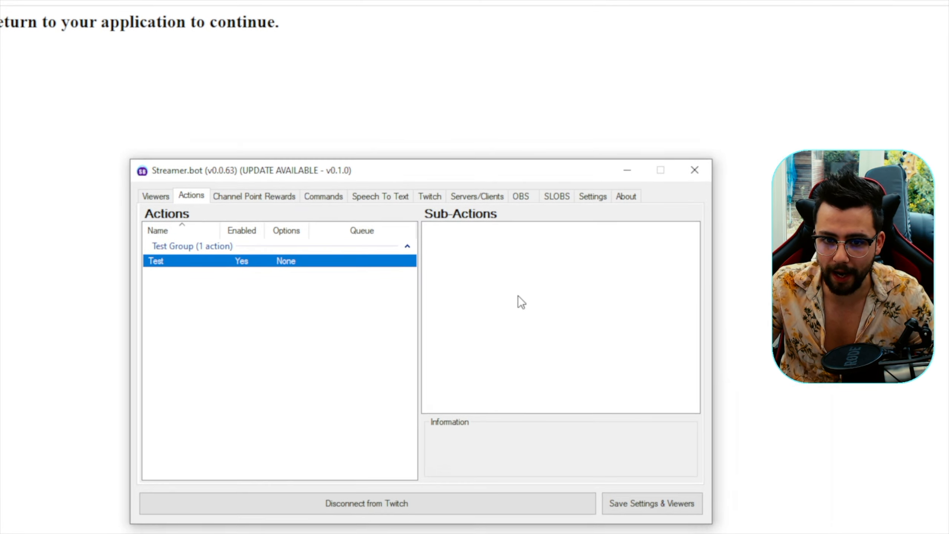
Step: Examine the sub-action types available for the Test action, including the File, Logic, OBS, Rewards and Sounds categories
{"action": "right_click", "coordinate": [471, 238]}
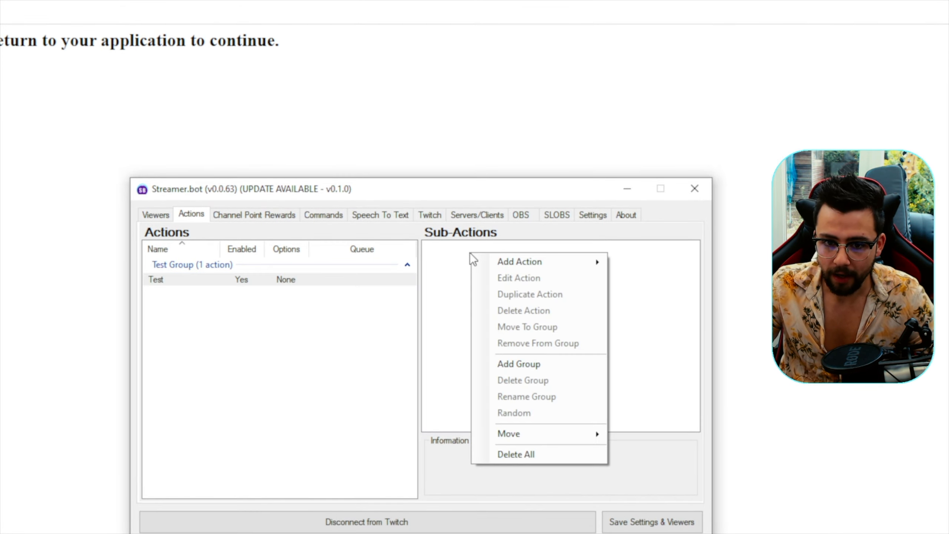
{"action": "mouse_move", "coordinate": [471, 257]}
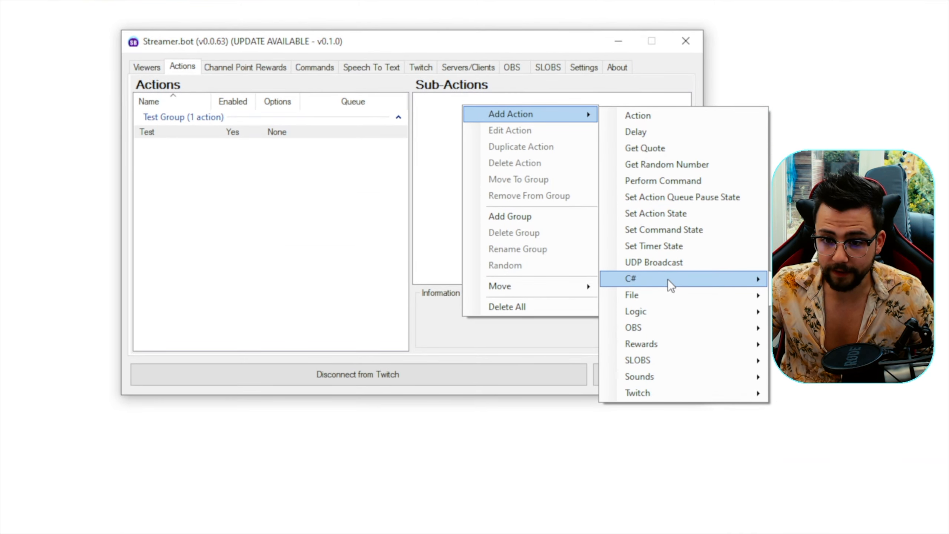
{"action": "mouse_move", "coordinate": [667, 279]}
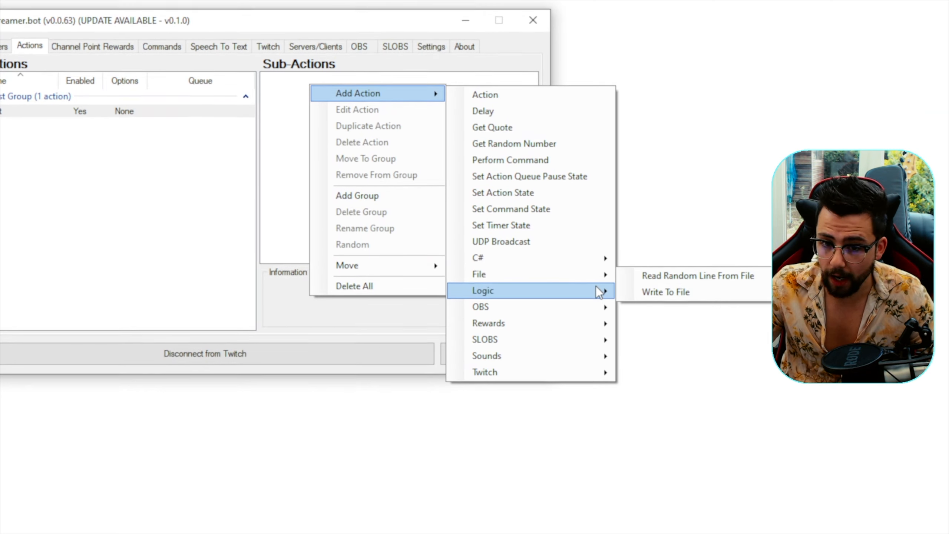
{"action": "mouse_move", "coordinate": [585, 294]}
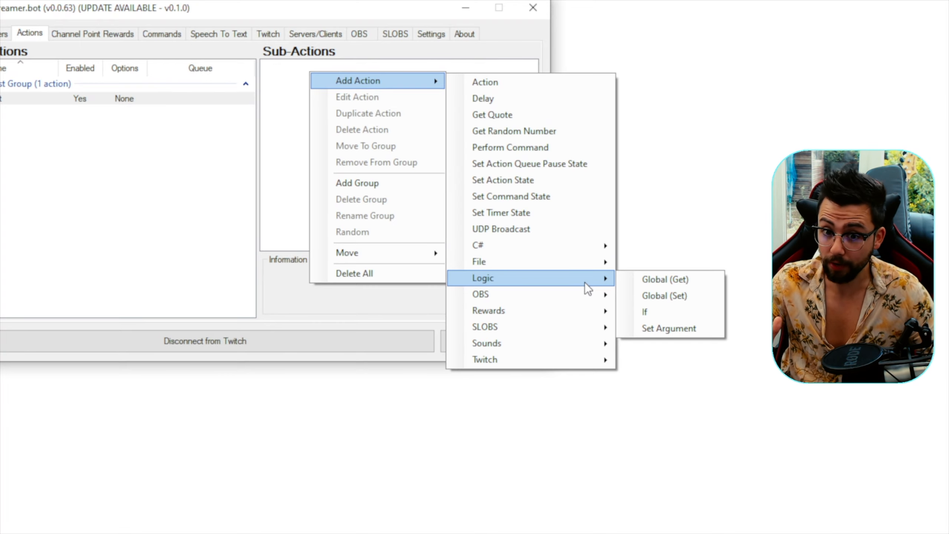
{"action": "mouse_move", "coordinate": [587, 294]}
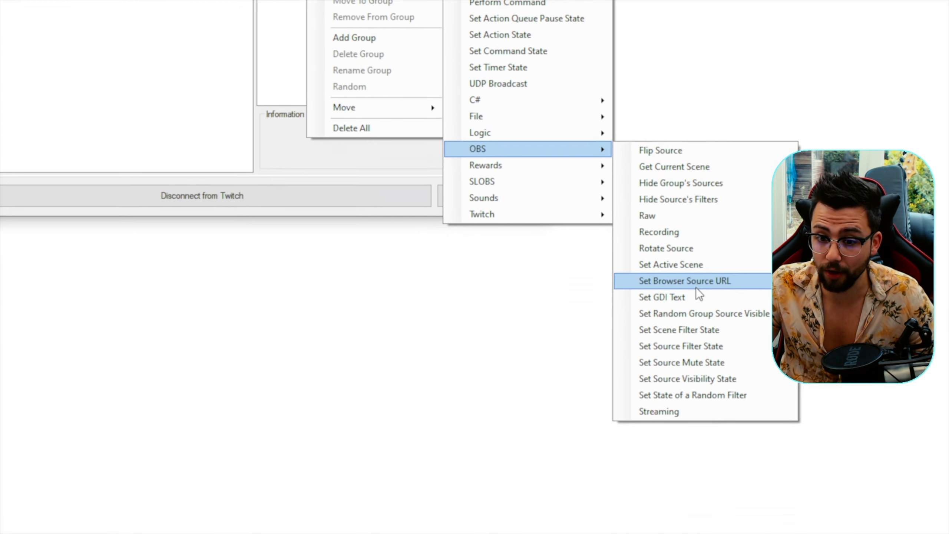
{"action": "mouse_move", "coordinate": [553, 165]}
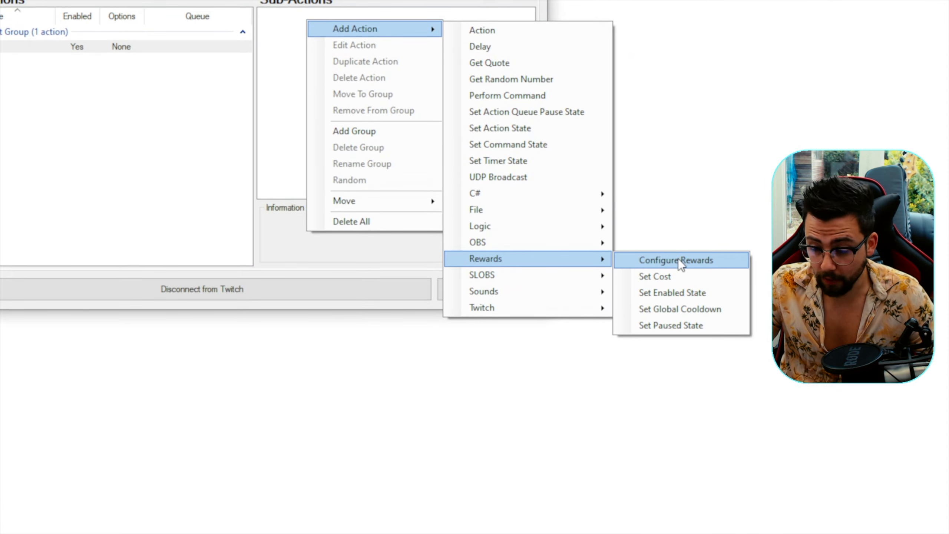
{"action": "mouse_move", "coordinate": [563, 277]}
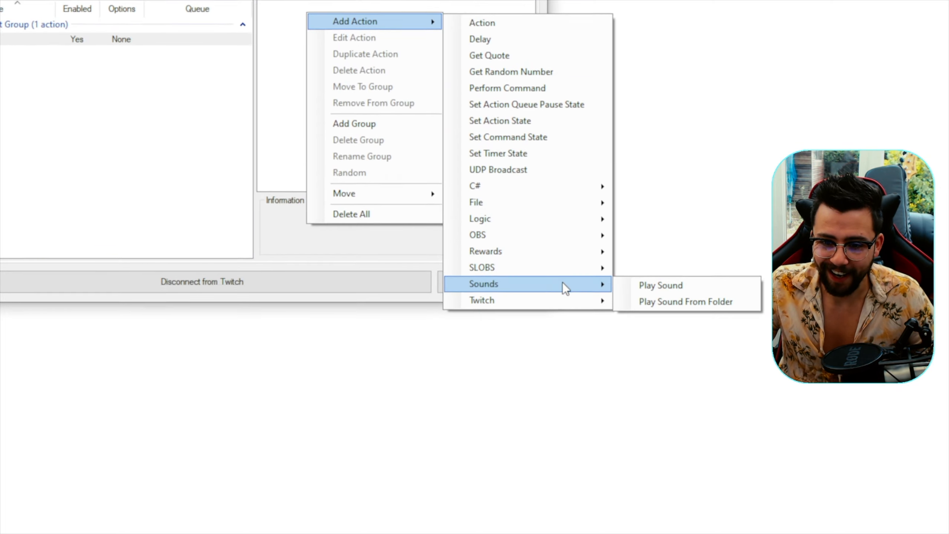
{"action": "mouse_move", "coordinate": [579, 301]}
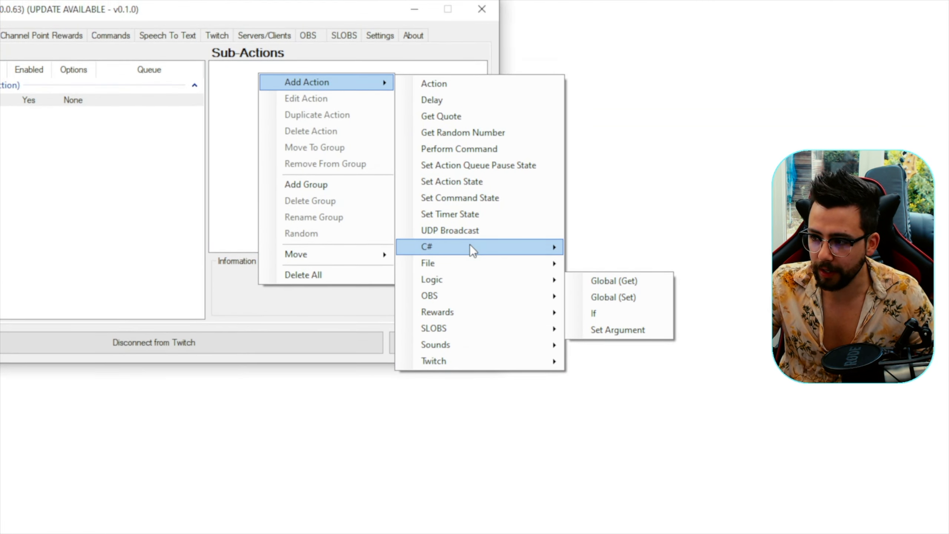
{"action": "mouse_move", "coordinate": [471, 295]}
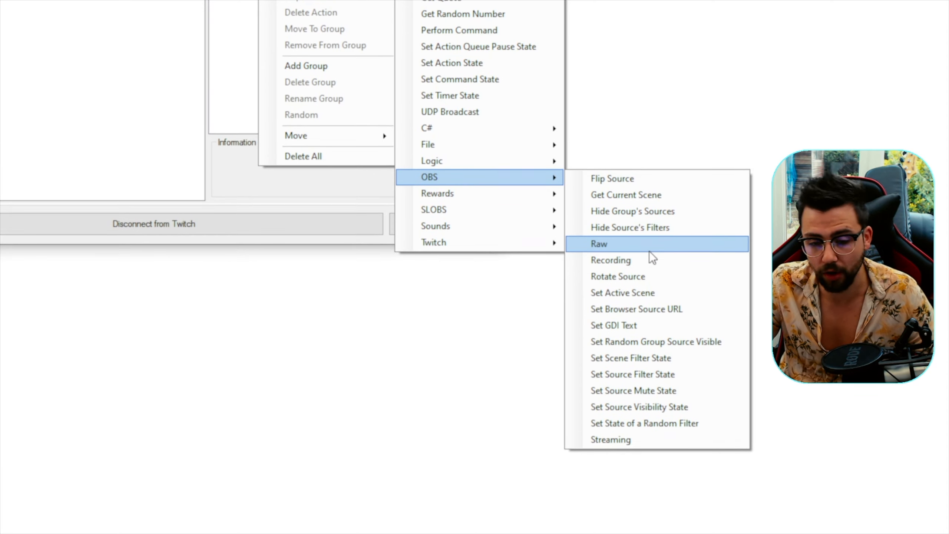
{"action": "mouse_move", "coordinate": [472, 147]}
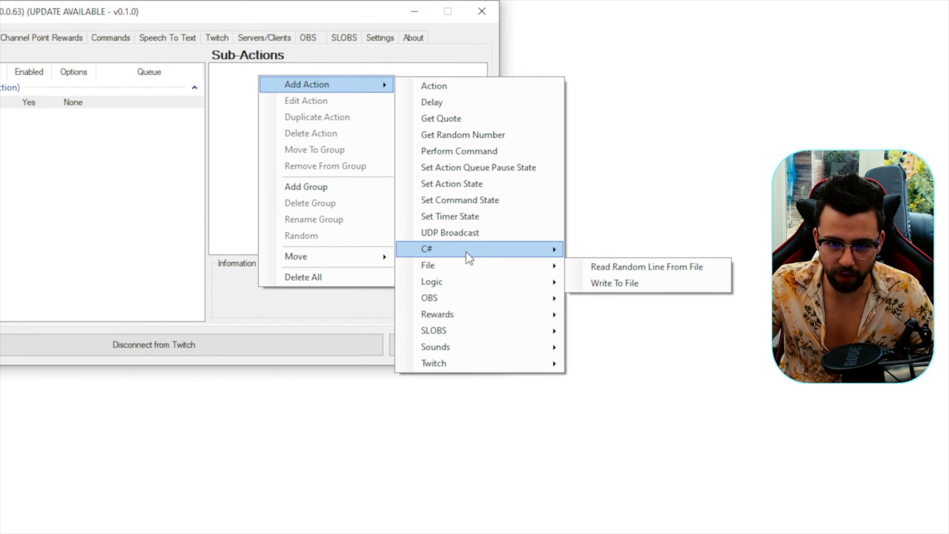
{"action": "left_click", "coordinate": [235, 121]}
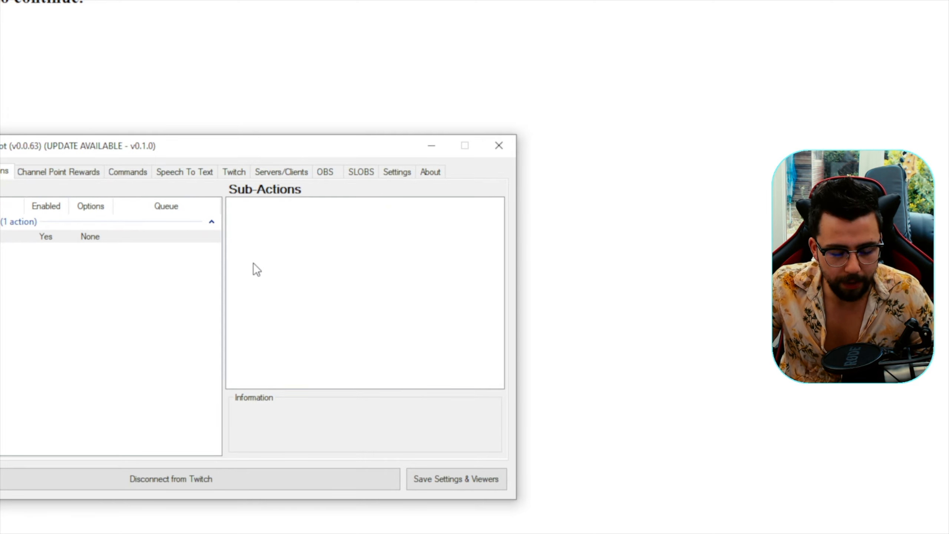
Step: Switch to OBS, close the Lioranboard TLS hub dock, and bring the Streamer.bot window in front of it
{"action": "left_click", "coordinate": [263, 527]}
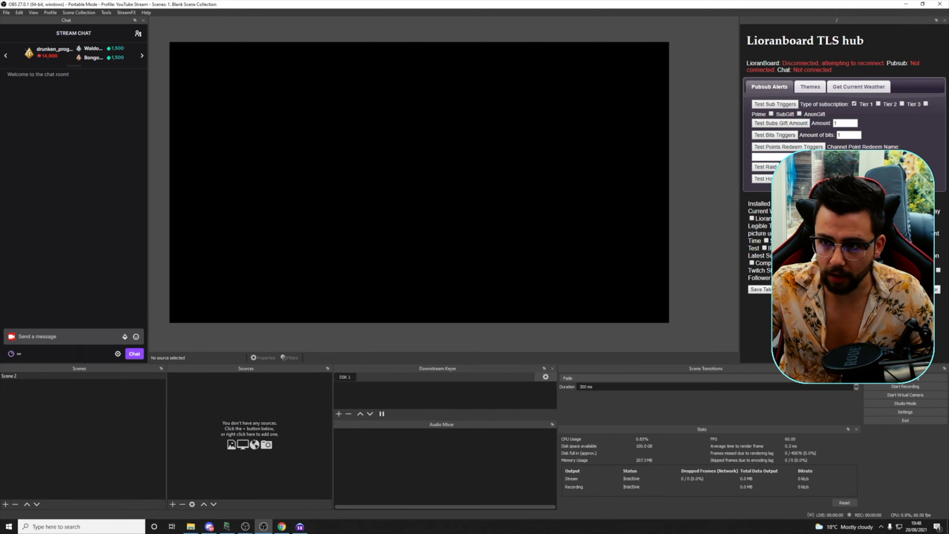
{"action": "left_click", "coordinate": [944, 21]}
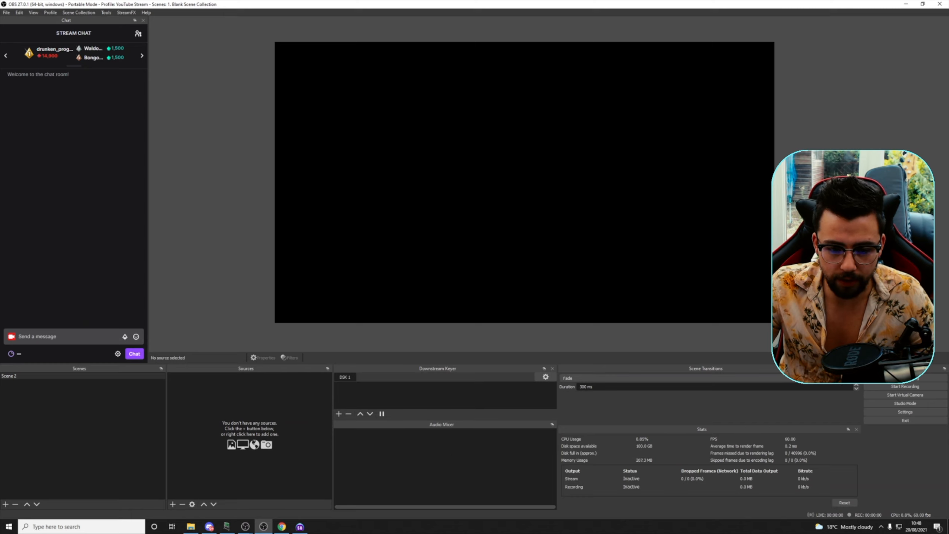
{"action": "left_click", "coordinate": [300, 527]}
{"action": "left_click_drag", "start_coordinate": [313, 124], "coordinate": [384, 152]}
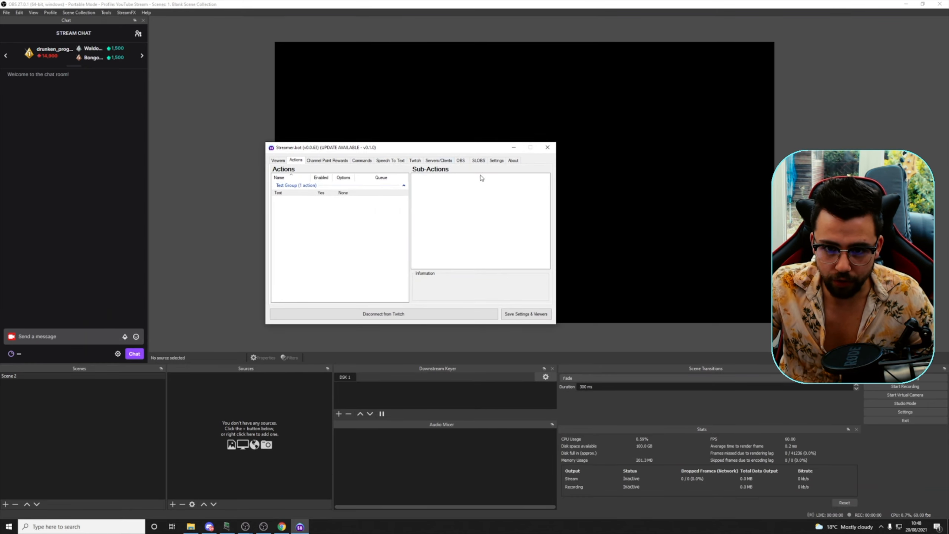
Step: Start an OBS connection named Main OBS in Streamer.bot, and select the server port in OBS's WebSockets server settings
{"action": "left_click", "coordinate": [461, 160]}
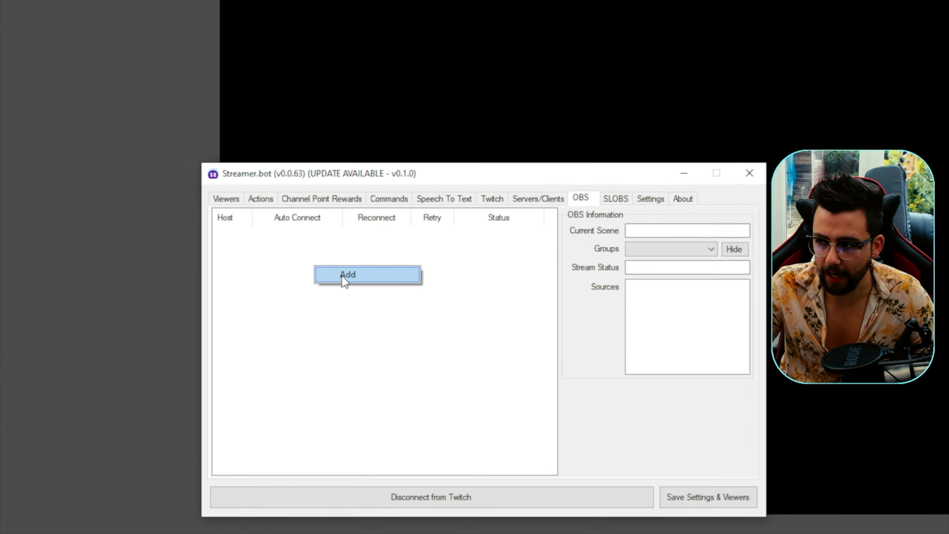
{"action": "left_click", "coordinate": [338, 199]}
{"action": "left_click", "coordinate": [525, 287]}
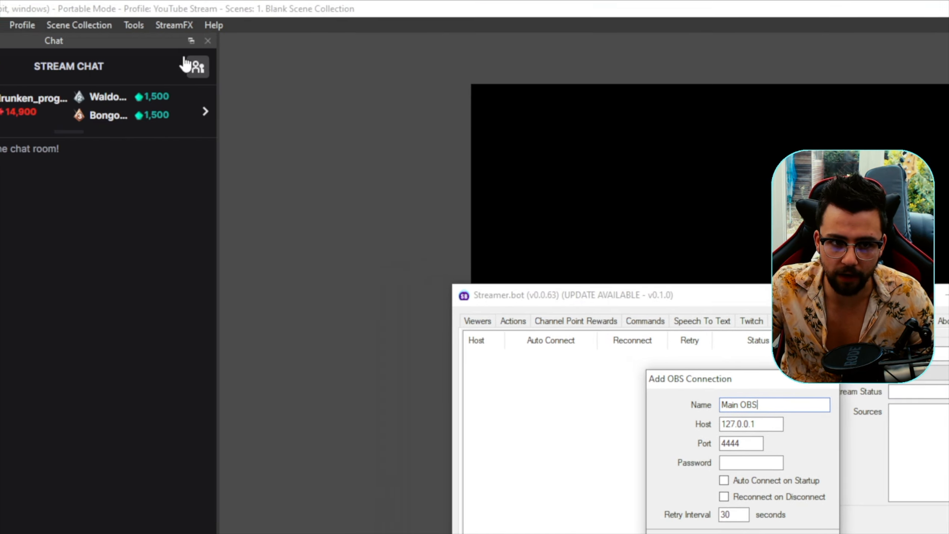
{"action": "left_click", "coordinate": [137, 25]}
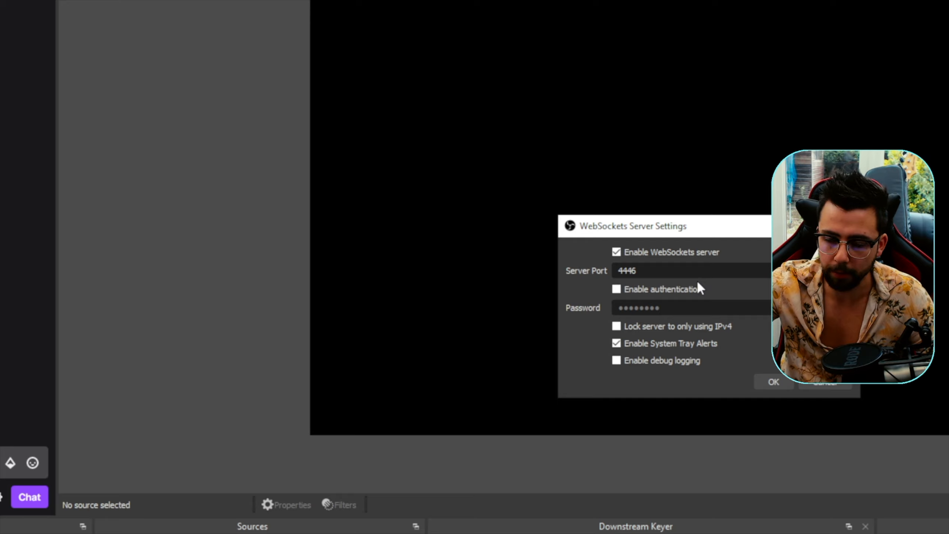
{"action": "double_click", "coordinate": [623, 270]}
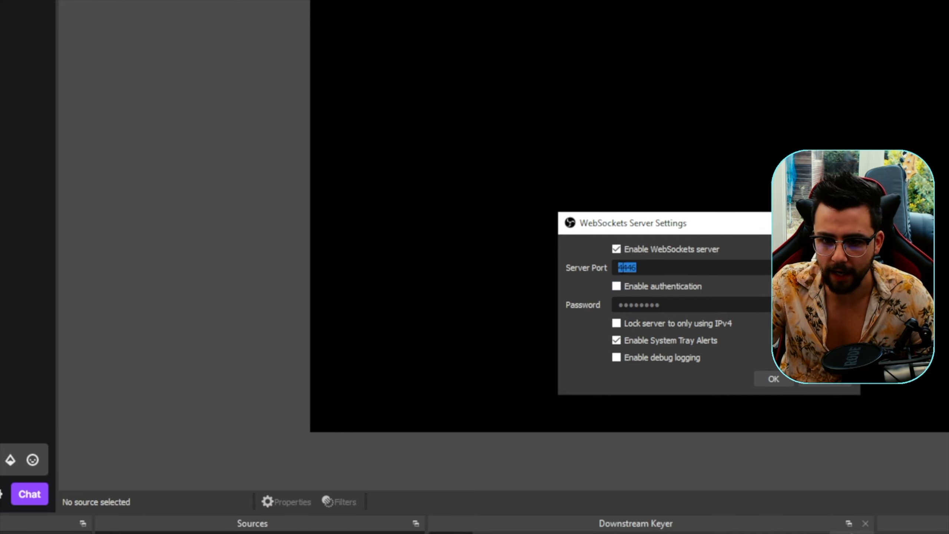
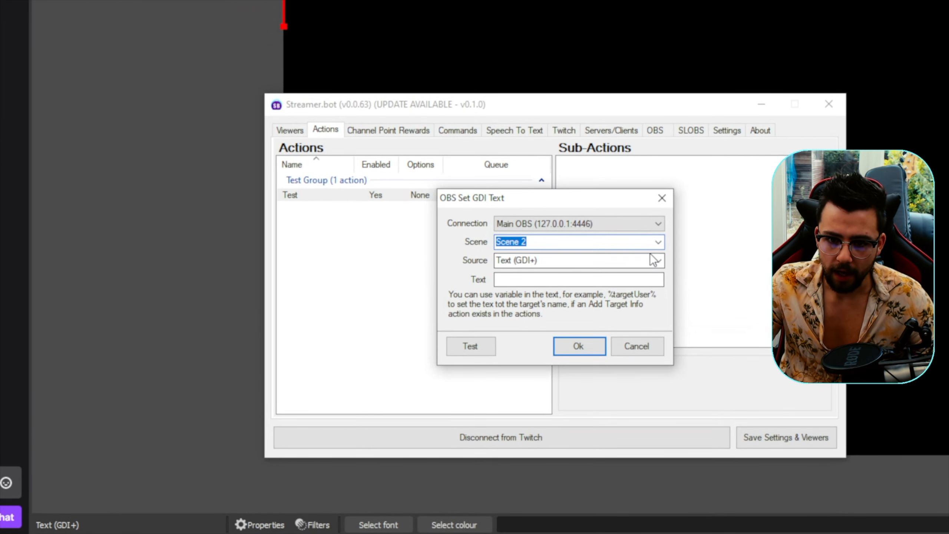
Step: Configure the OBS Set GDI Text sub-action for Text (GDI+) in Scene 2 with the text "This is a test", and test it
{"action": "left_click", "coordinate": [658, 260]}
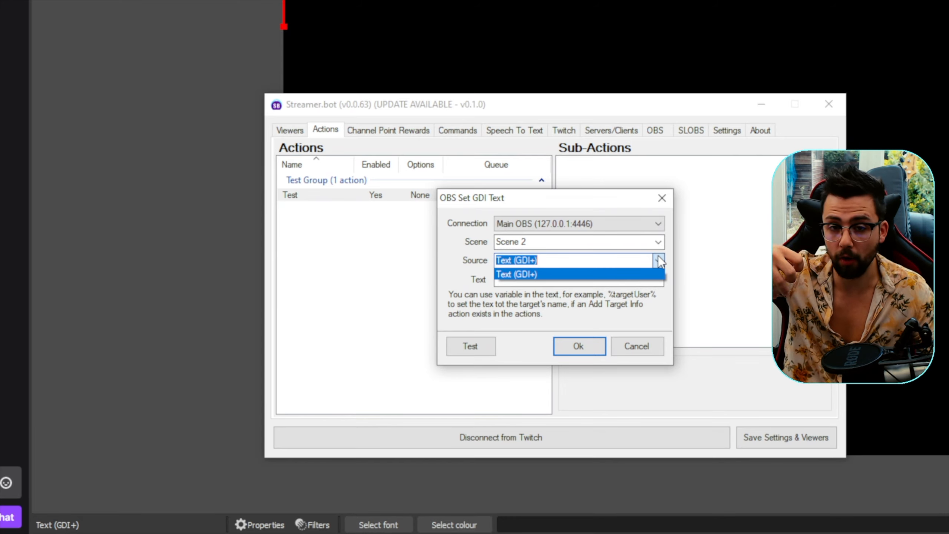
{"action": "left_click", "coordinate": [659, 260]}
{"action": "left_click", "coordinate": [658, 242]}
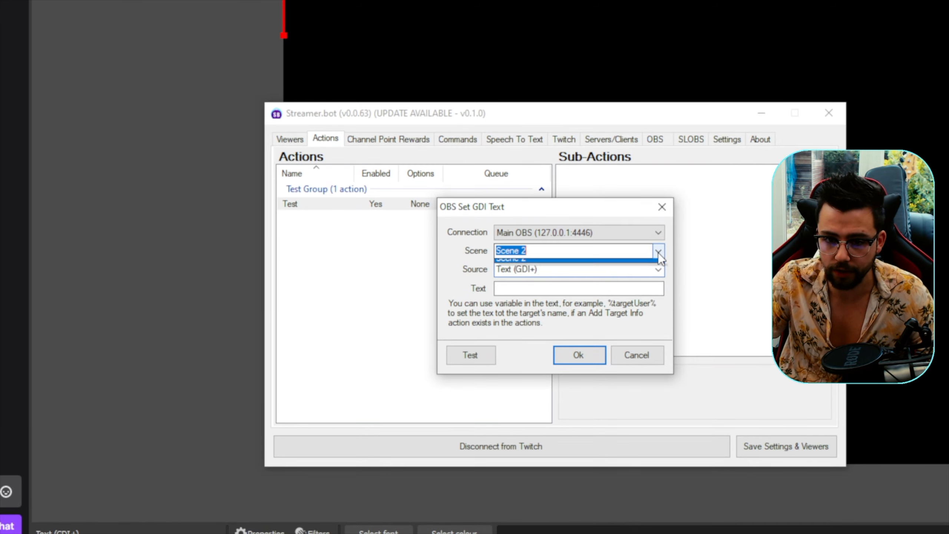
{"action": "left_click", "coordinate": [657, 256]}
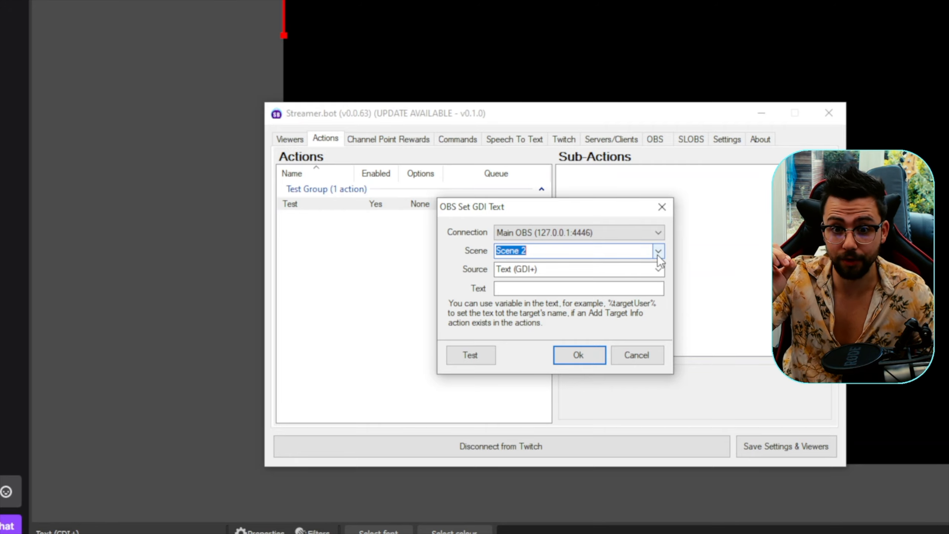
{"action": "left_click", "coordinate": [572, 265]}
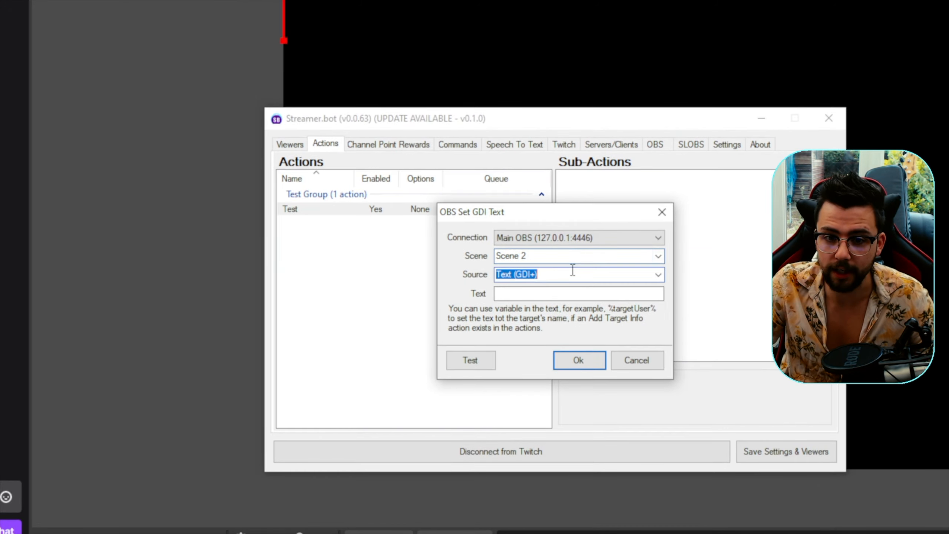
{"action": "left_click", "coordinate": [570, 295]}
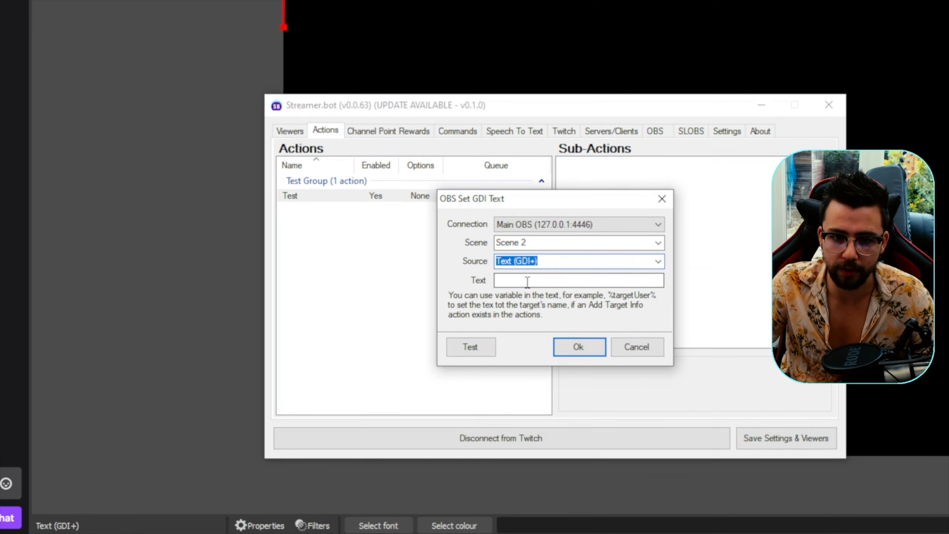
{"action": "type", "text": "This is a test"}
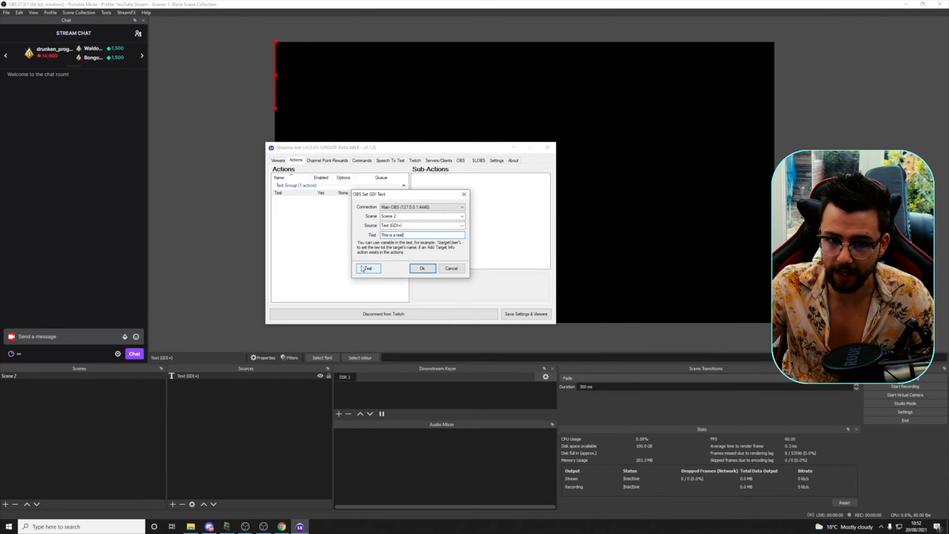
{"action": "left_click", "coordinate": [458, 288]}
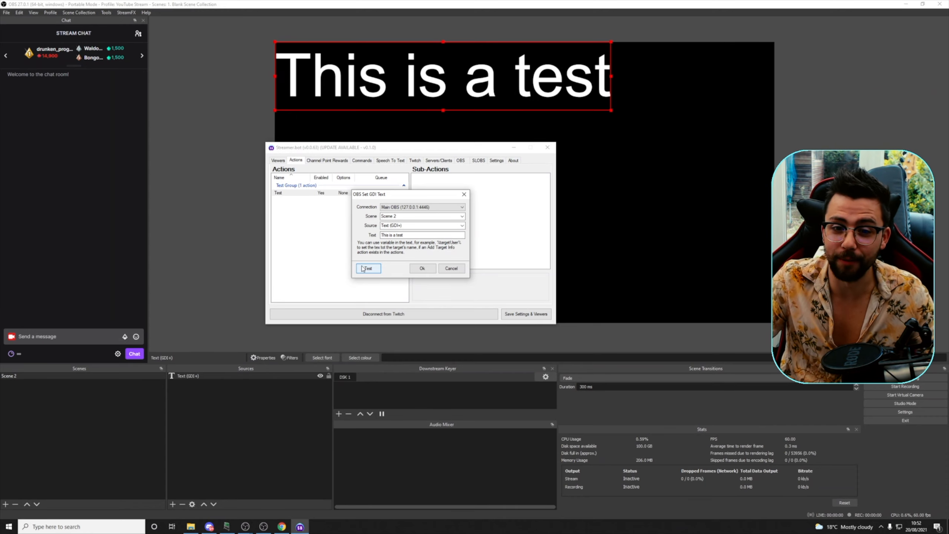
Step: Set the OBS Set GDI Text sub-action's text to "Test 2 ducky" and save the sub-action
{"action": "left_click_drag", "start_coordinate": [414, 236], "coordinate": [345, 227]}
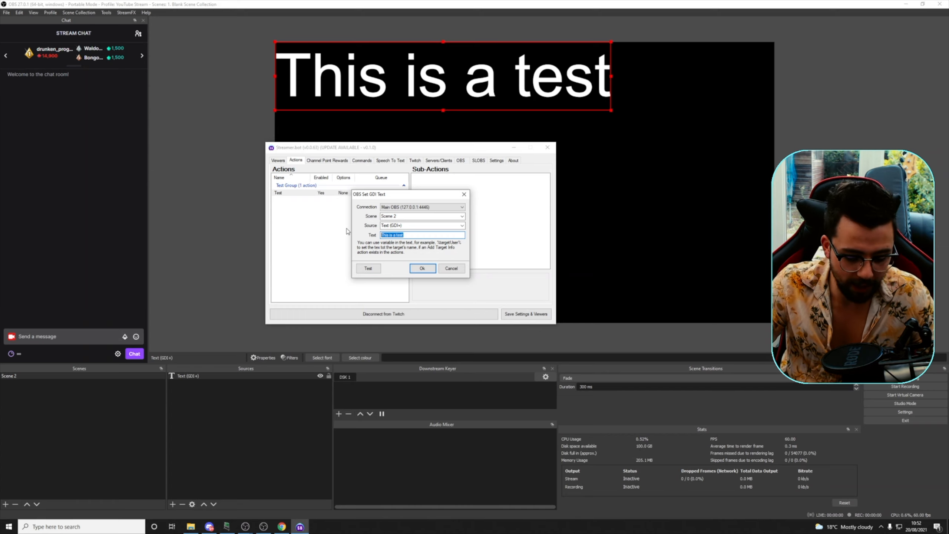
{"action": "type", "text": "Test 2"}
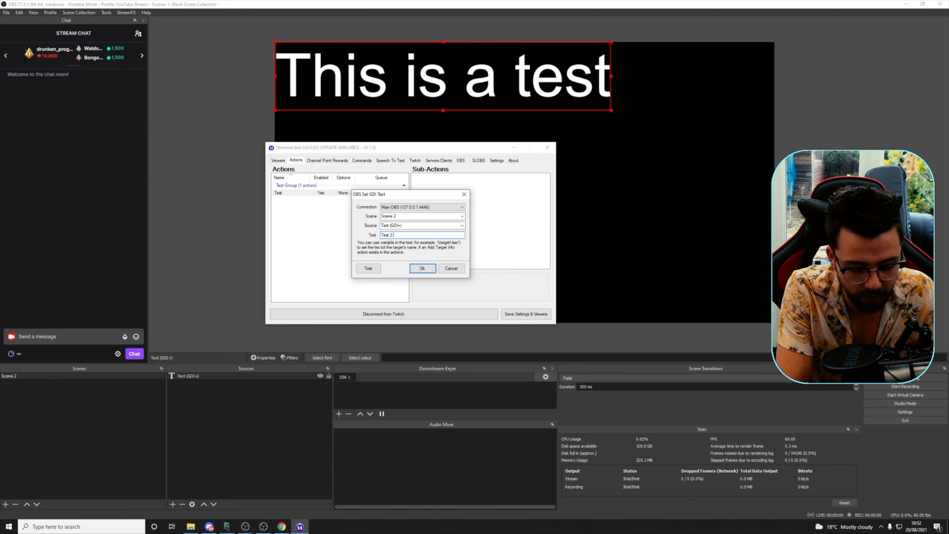
{"action": "type", "text": " ducky"}
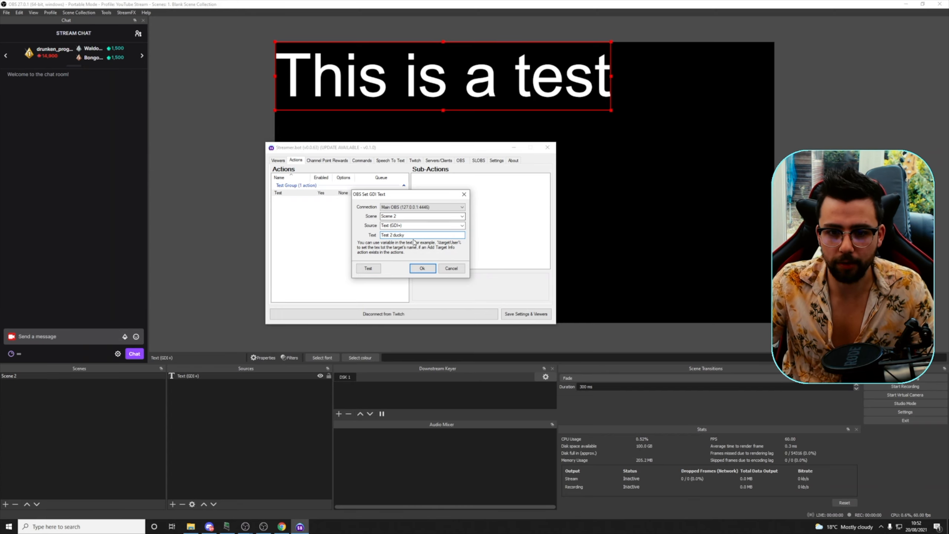
{"action": "left_click", "coordinate": [422, 268]}
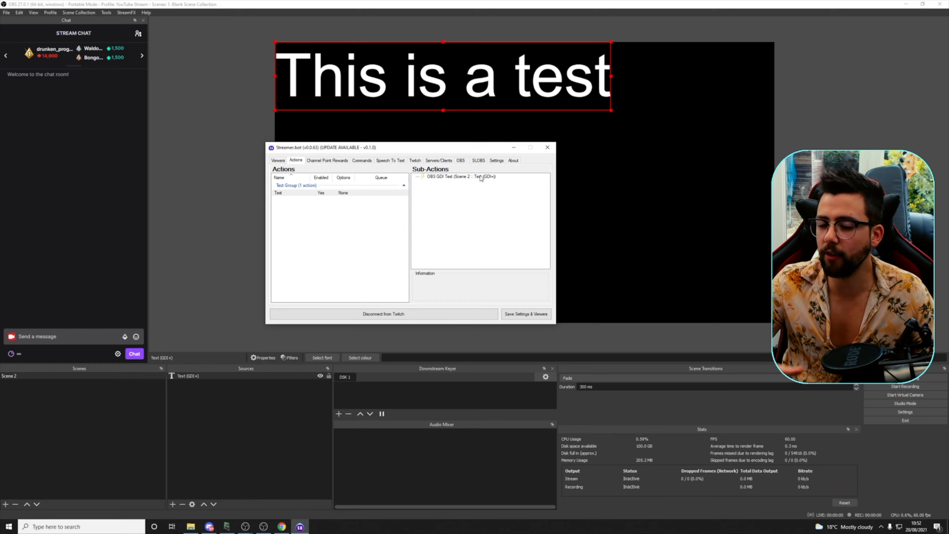
Step: Add a channel point reward titled Test with a cost of 1 and assign it the Test action
{"action": "left_click", "coordinate": [338, 161]}
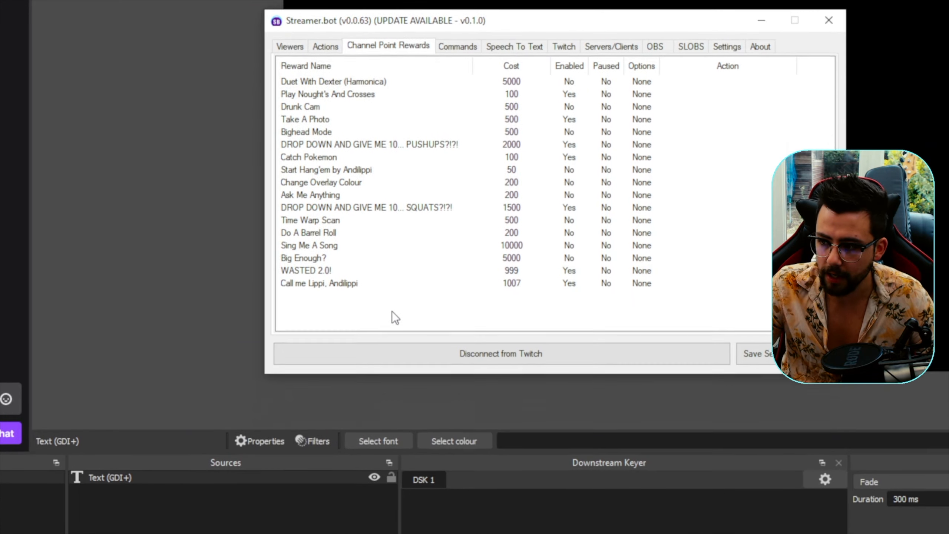
{"action": "right_click", "coordinate": [329, 291]}
{"action": "left_click", "coordinate": [424, 291]}
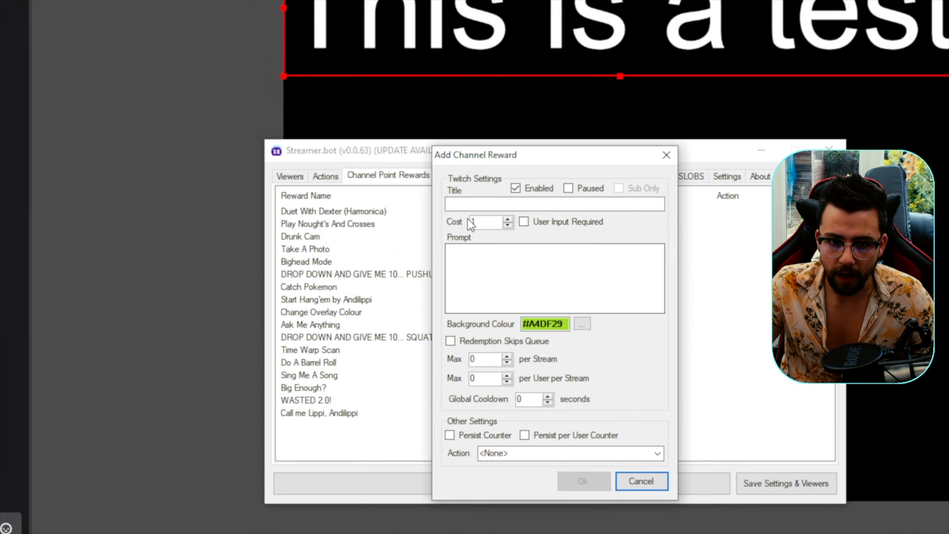
{"action": "left_click", "coordinate": [476, 205]}
{"action": "type", "text": "Test"}
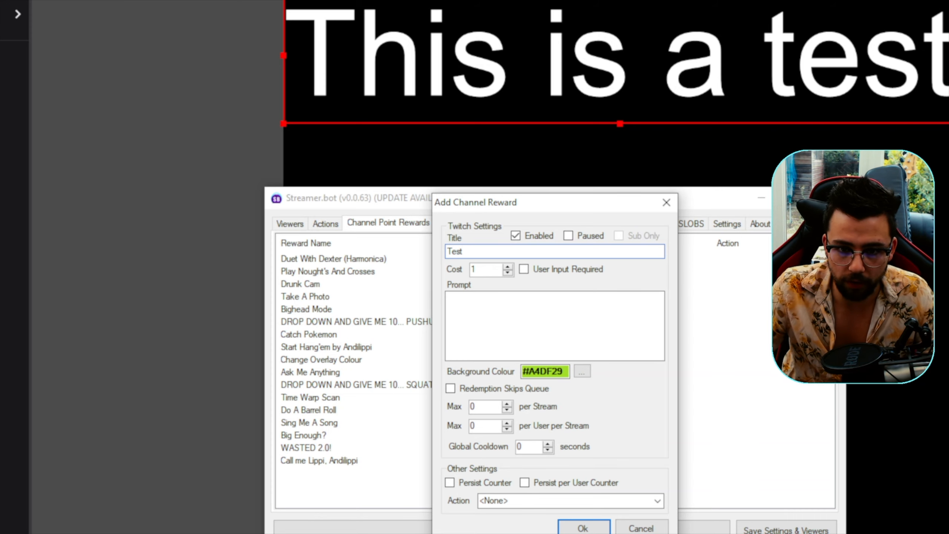
{"action": "left_click", "coordinate": [509, 267]}
{"action": "left_click", "coordinate": [508, 272]}
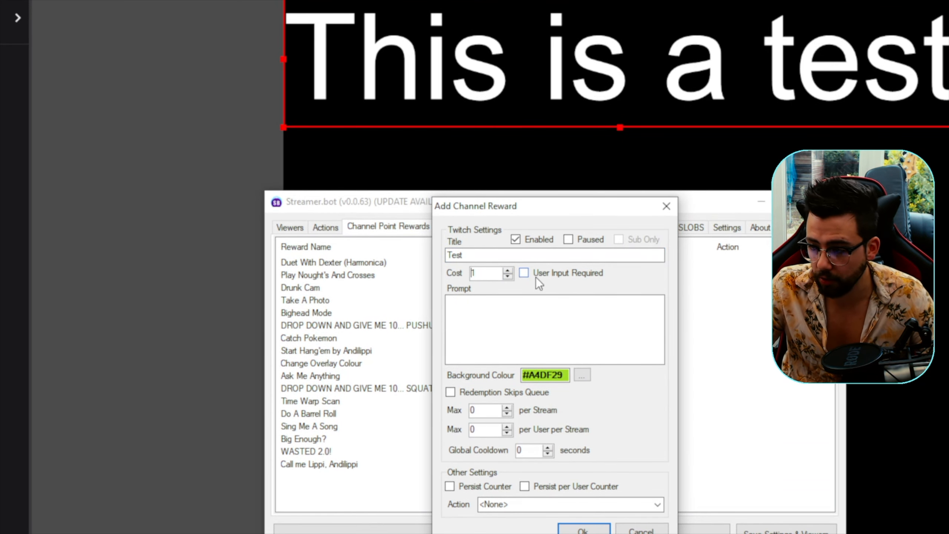
{"action": "left_click", "coordinate": [511, 323]}
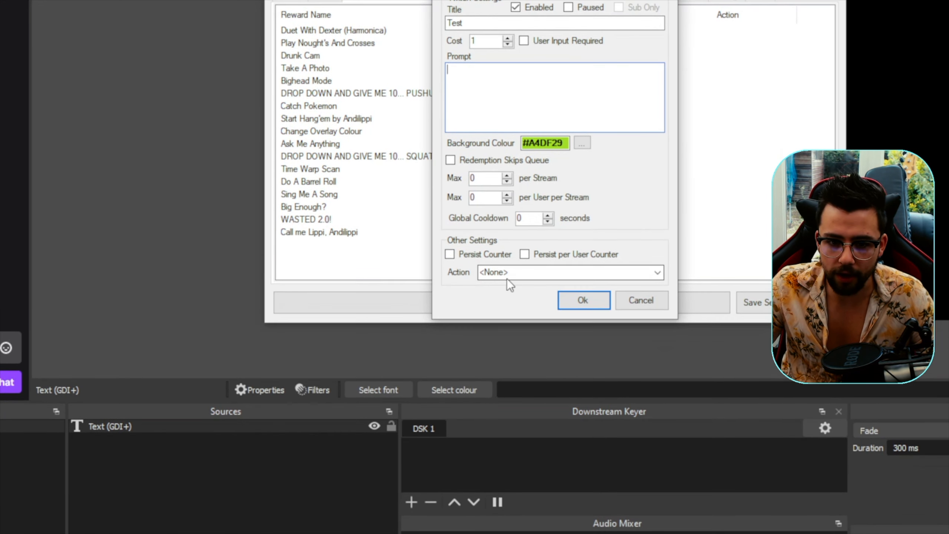
{"action": "left_click", "coordinate": [658, 272]}
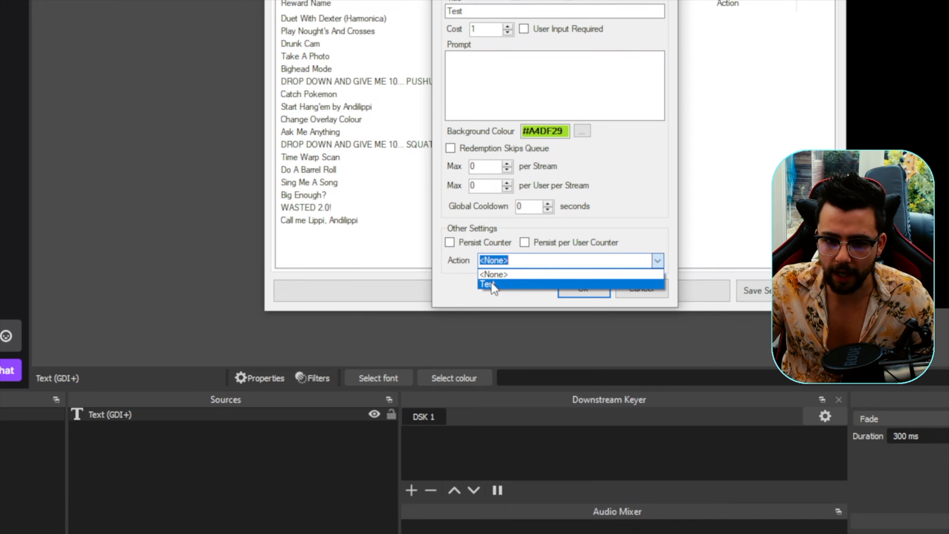
{"action": "left_click", "coordinate": [491, 294]}
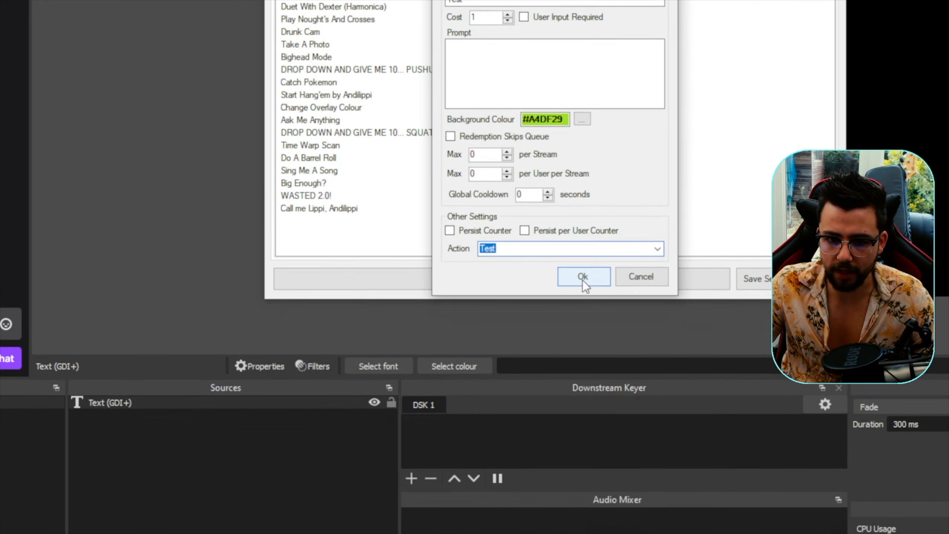
{"action": "left_click", "coordinate": [584, 300]}
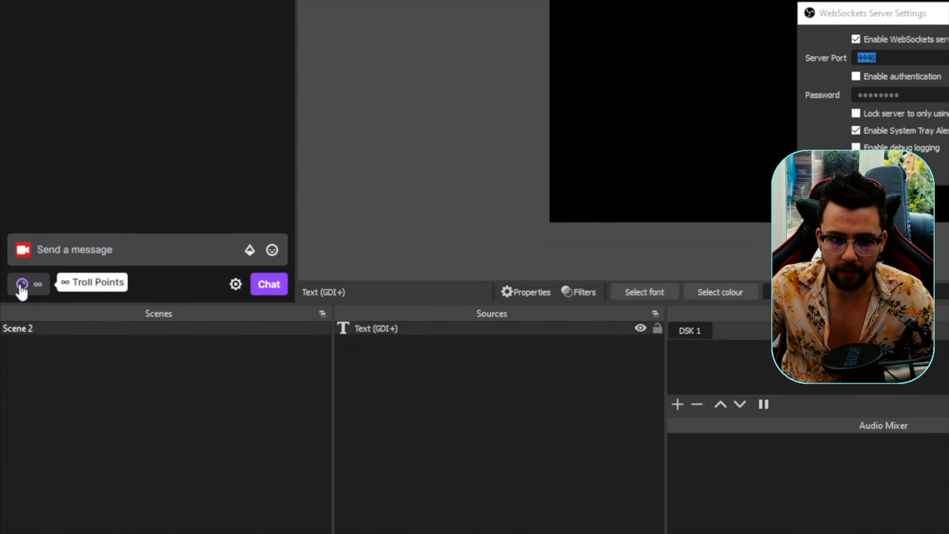
Step: Switch to OBS and redeem the Test channel point reward from the stream chat
{"action": "left_click", "coordinate": [22, 285]}
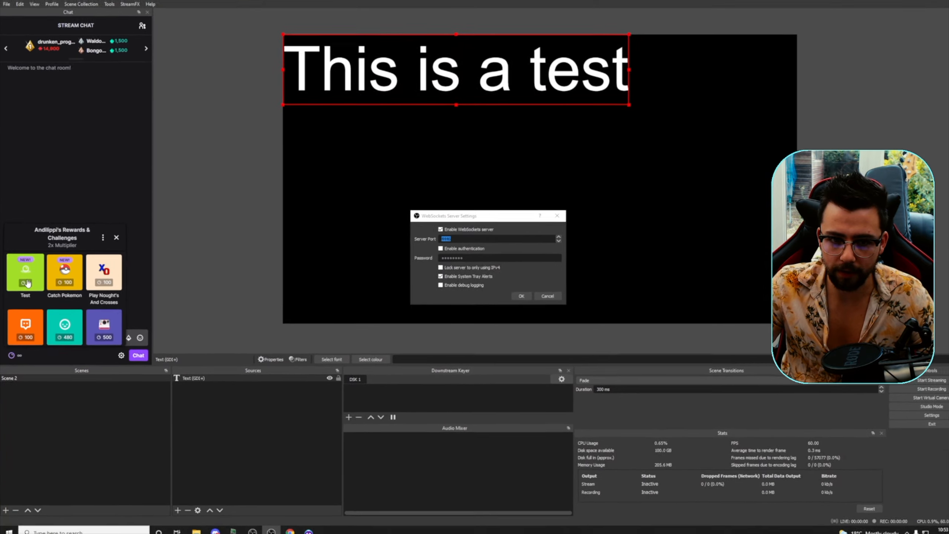
{"action": "left_click", "coordinate": [27, 284]}
{"action": "left_click", "coordinate": [63, 330]}
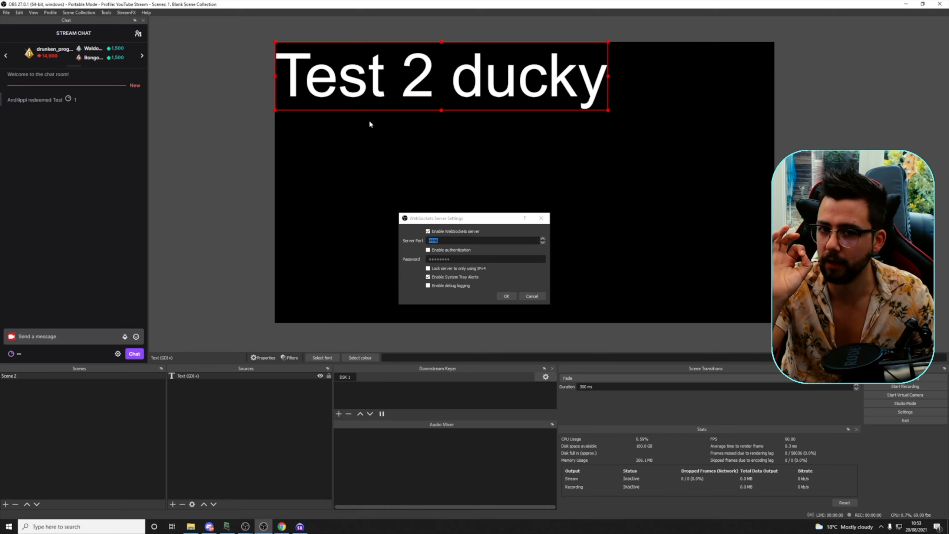
Step: Switch to Streamer.bot and add a chat command !test with its action left at <None> and its location at Start
{"action": "left_click", "coordinate": [300, 526]}
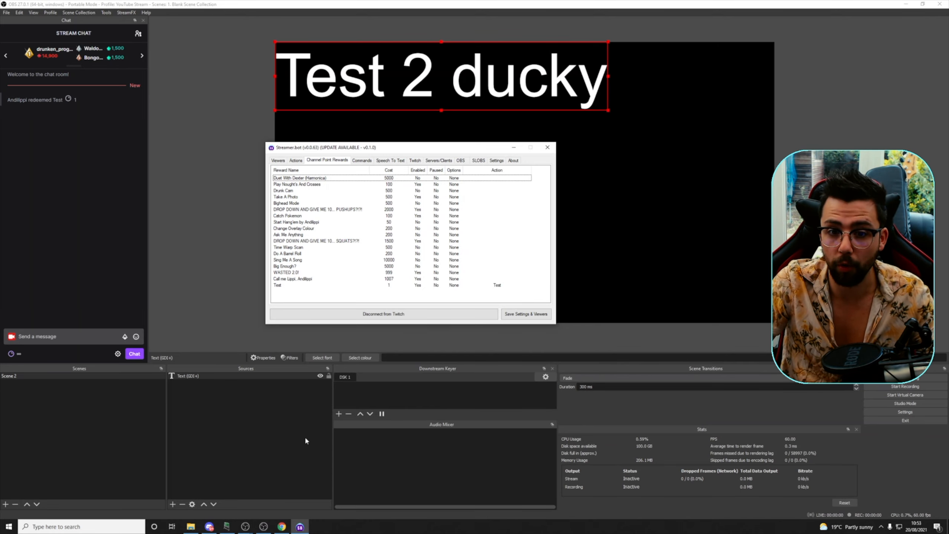
{"action": "left_click", "coordinate": [361, 161]}
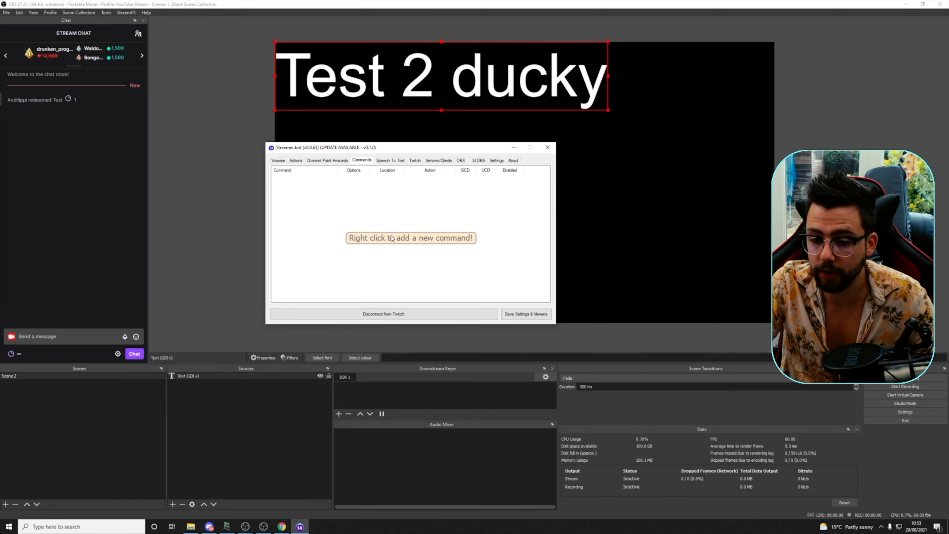
{"action": "right_click", "coordinate": [374, 198]}
{"action": "left_click", "coordinate": [390, 203]}
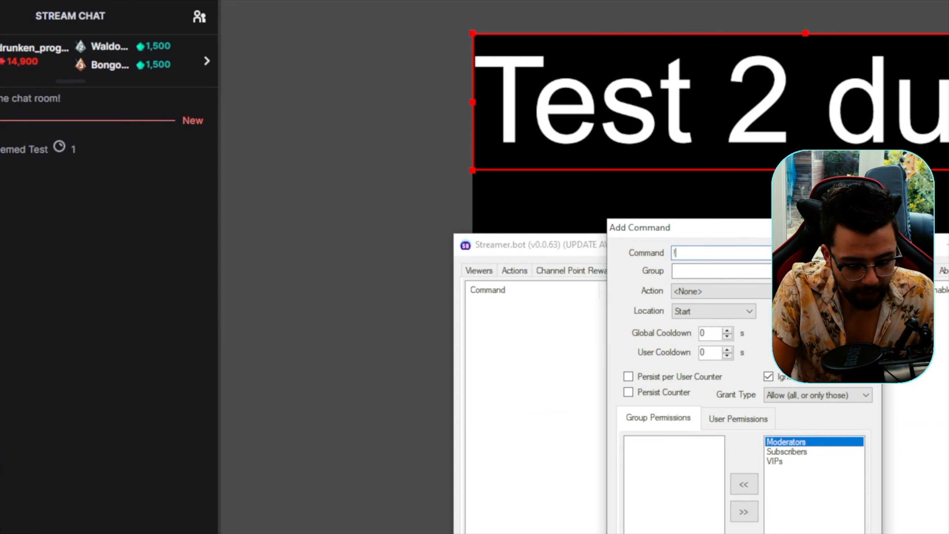
{"action": "type", "text": "!test"}
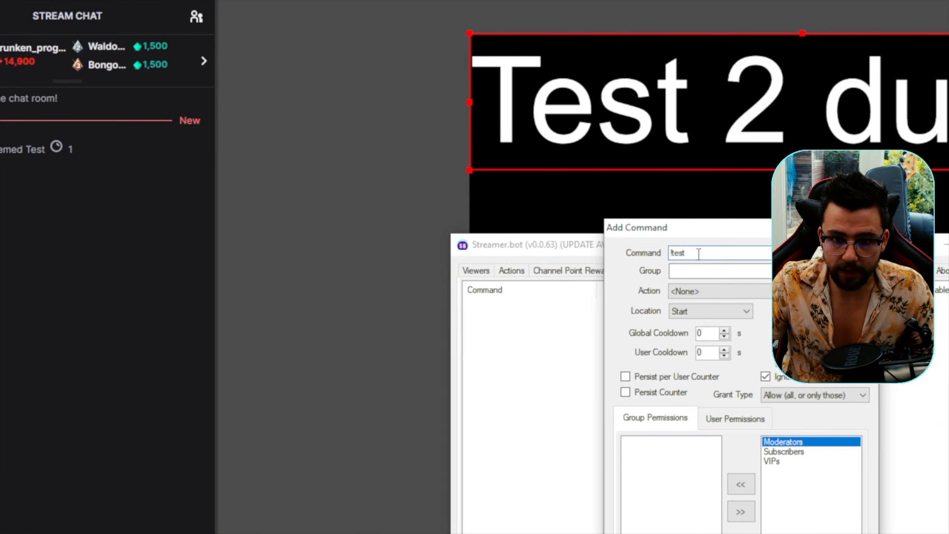
{"action": "left_click", "coordinate": [721, 271]}
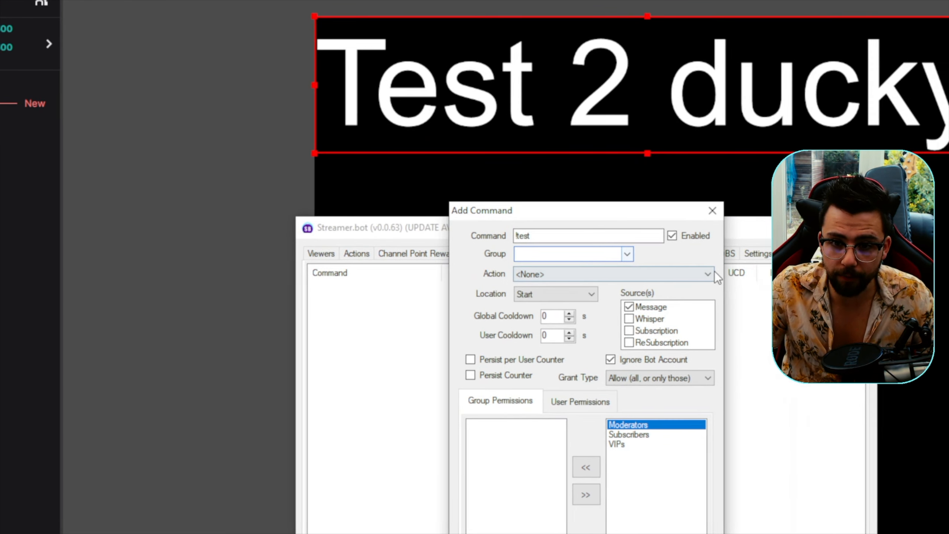
{"action": "left_click", "coordinate": [590, 291]}
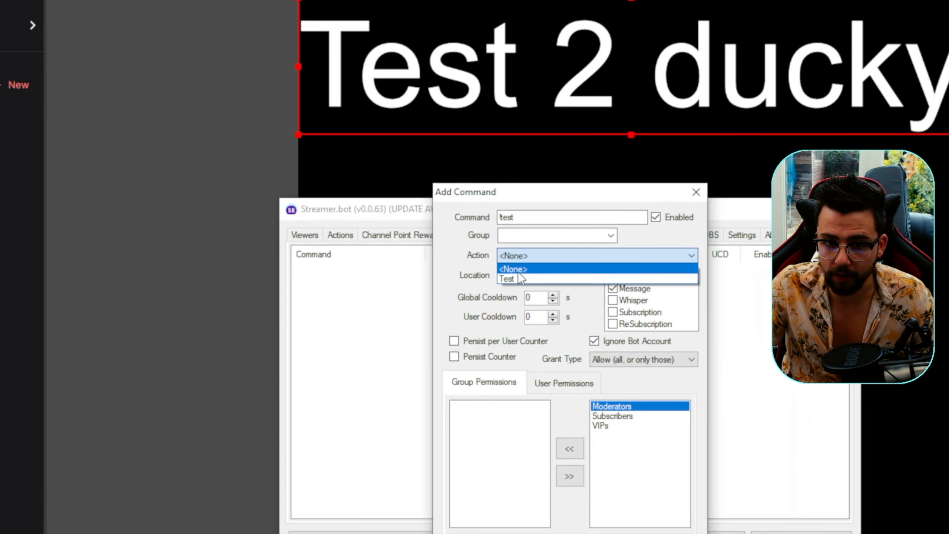
{"action": "left_click", "coordinate": [665, 258]}
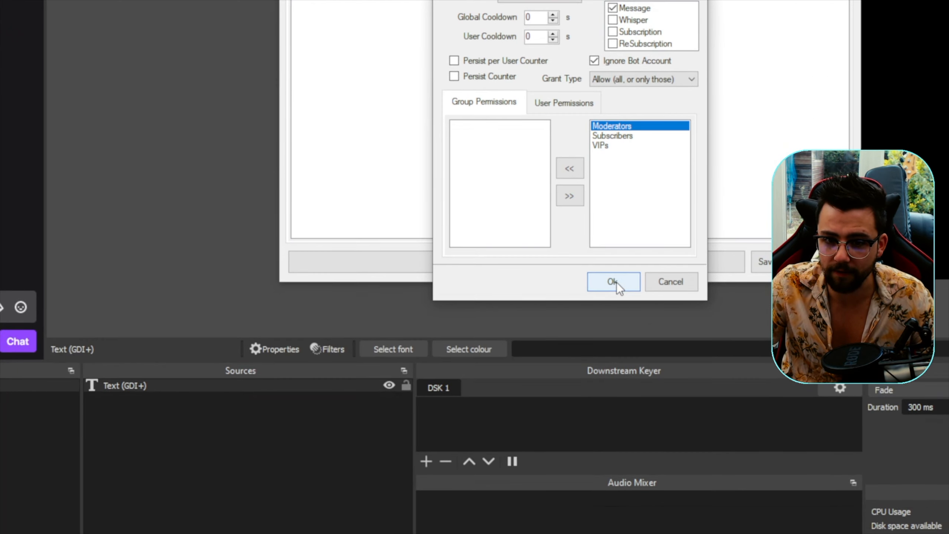
{"action": "left_click", "coordinate": [610, 308]}
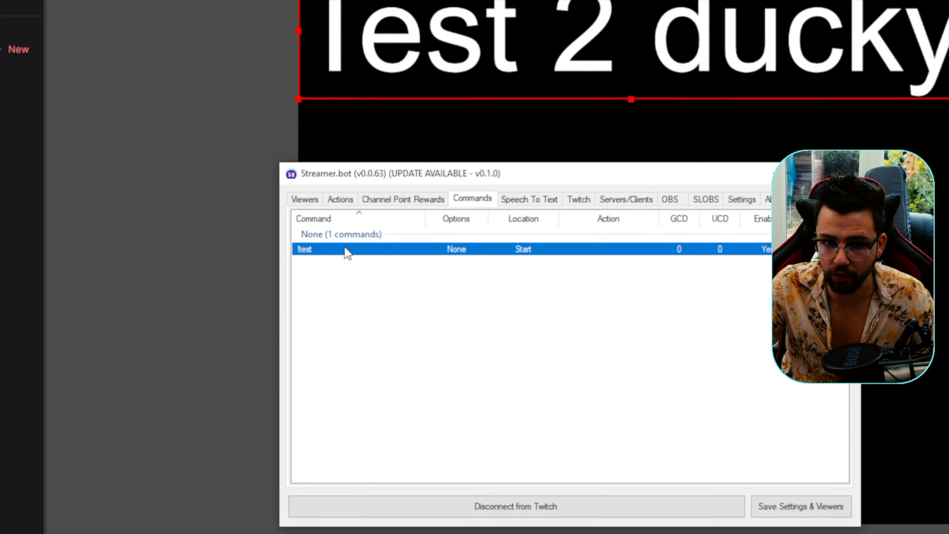
Step: Add a new action named Test 2 to Test Group, using the Default queue
{"action": "left_click", "coordinate": [341, 4]}
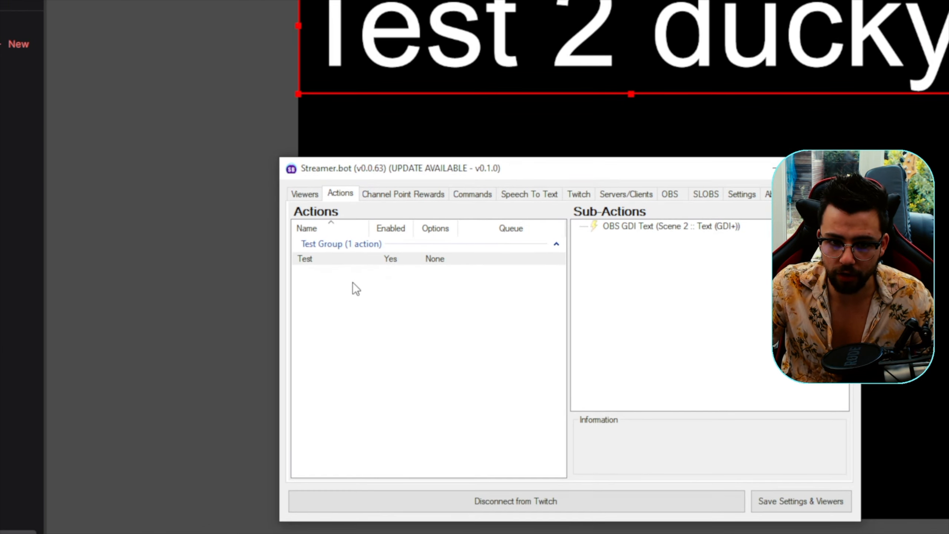
{"action": "right_click", "coordinate": [355, 332]}
{"action": "left_click", "coordinate": [391, 271]}
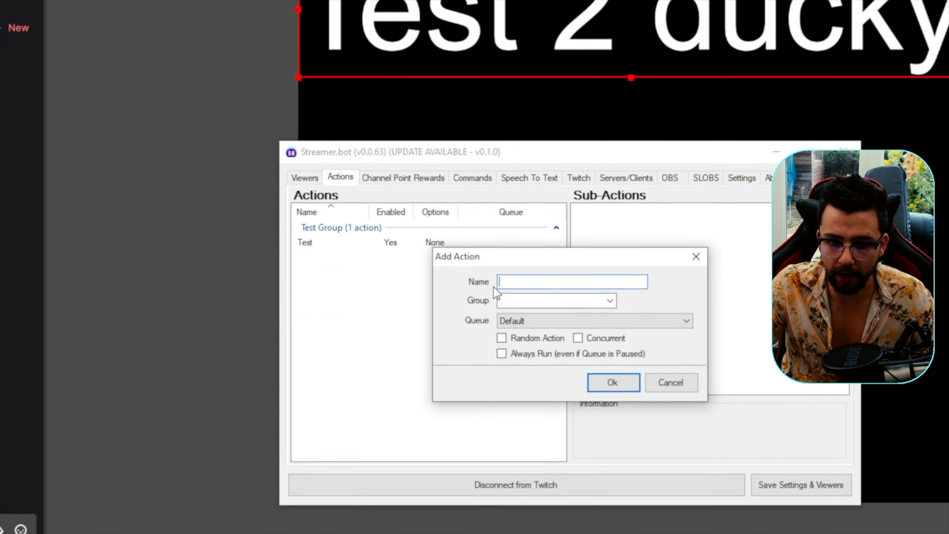
{"action": "left_click", "coordinate": [610, 306]}
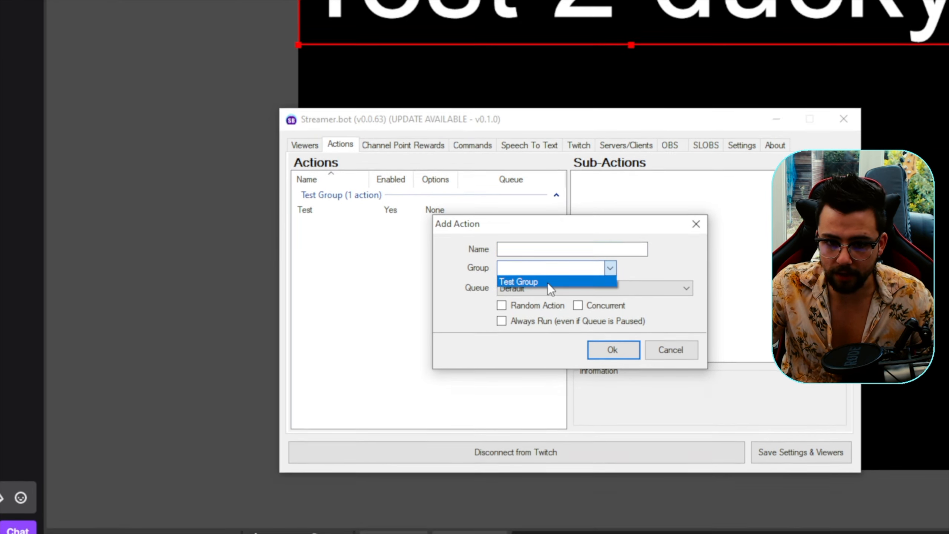
{"action": "left_click", "coordinate": [543, 281]}
{"action": "left_click", "coordinate": [529, 250]}
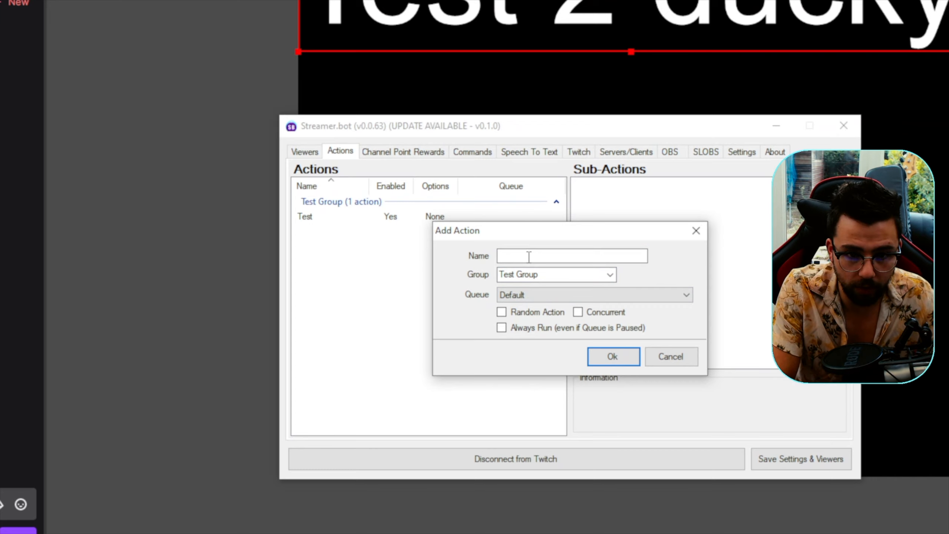
{"action": "type", "text": "Test 2"}
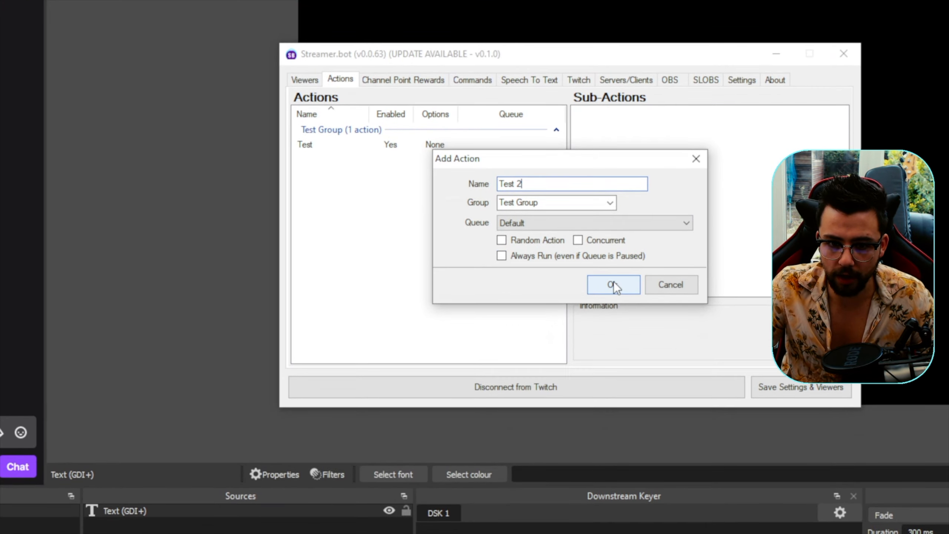
{"action": "left_click", "coordinate": [614, 284]}
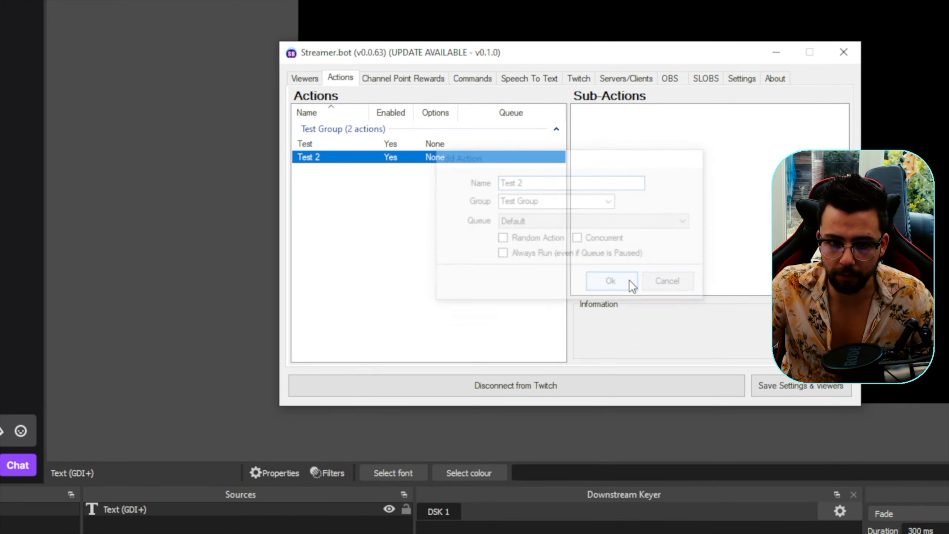
Step: Add an OBS Set GDI Text sub-action to Test 2 that sets Text (GDI+) in Scene 2 to "This is another test"
{"action": "right_click", "coordinate": [650, 250]}
{"action": "mouse_move", "coordinate": [689, 259]}
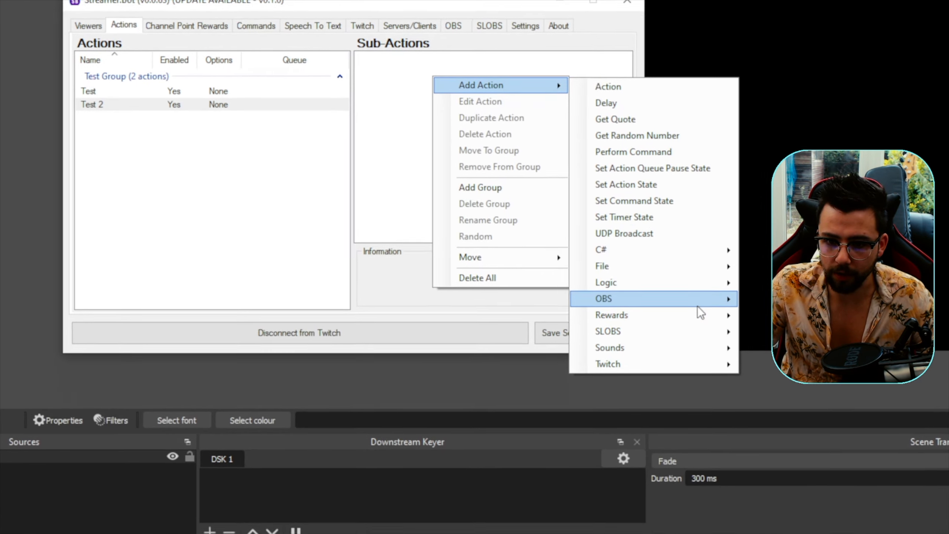
{"action": "mouse_move", "coordinate": [697, 303]}
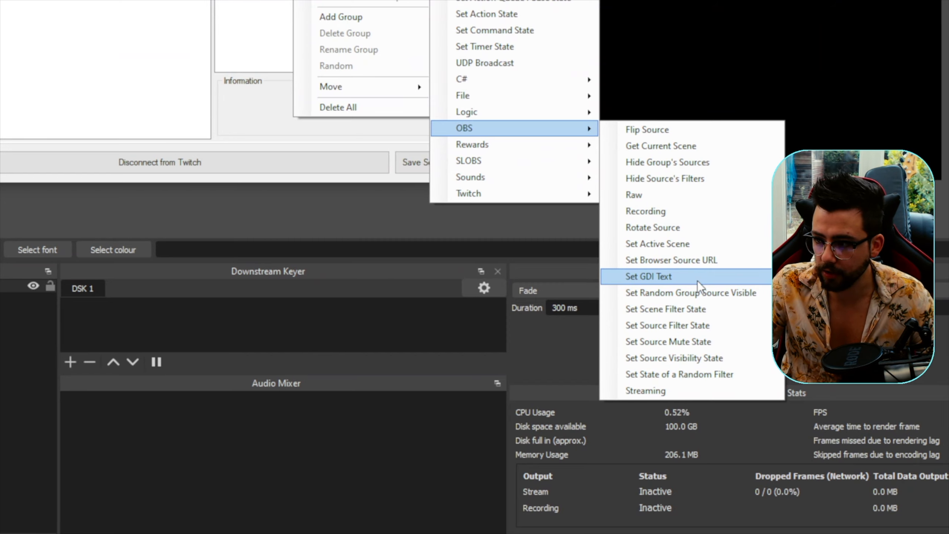
{"action": "left_click", "coordinate": [697, 279]}
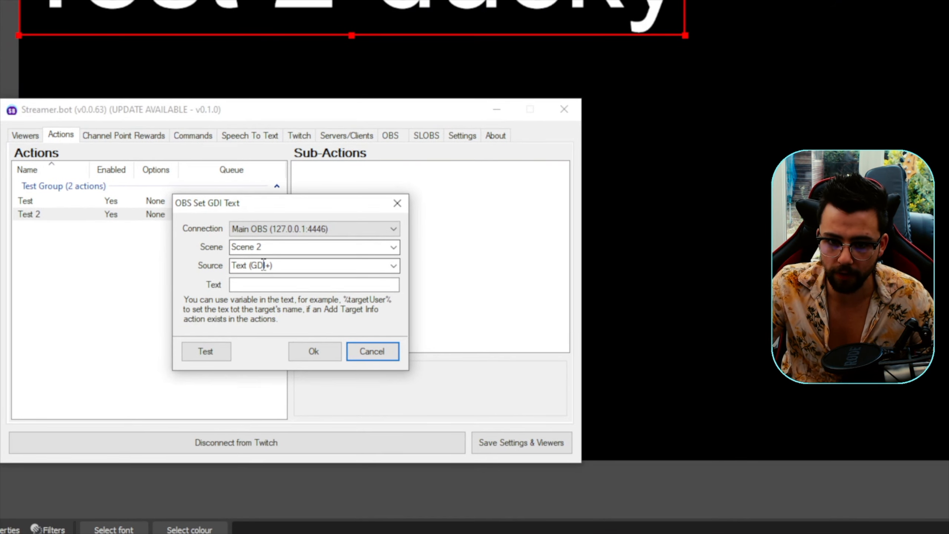
{"action": "left_click", "coordinate": [257, 285]}
{"action": "type", "text": "This is another test"}
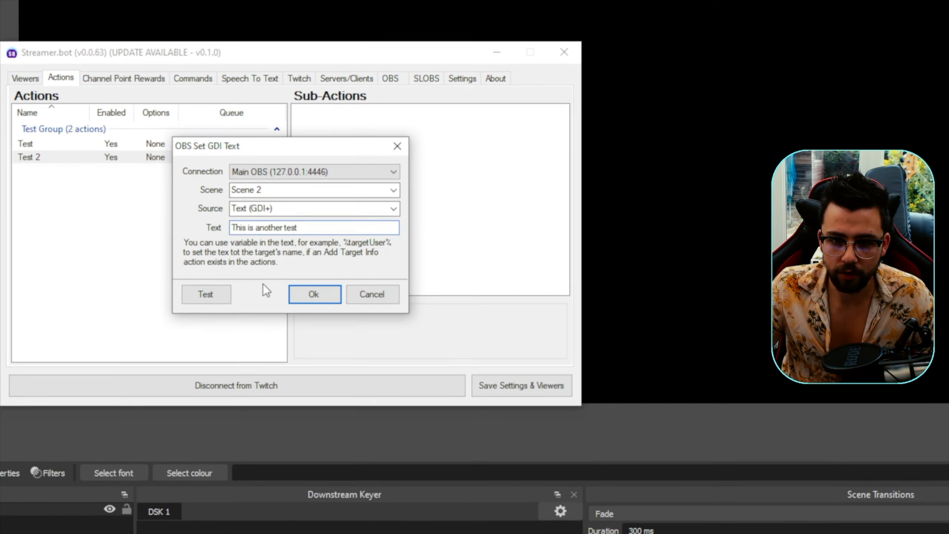
{"action": "left_click", "coordinate": [333, 276]}
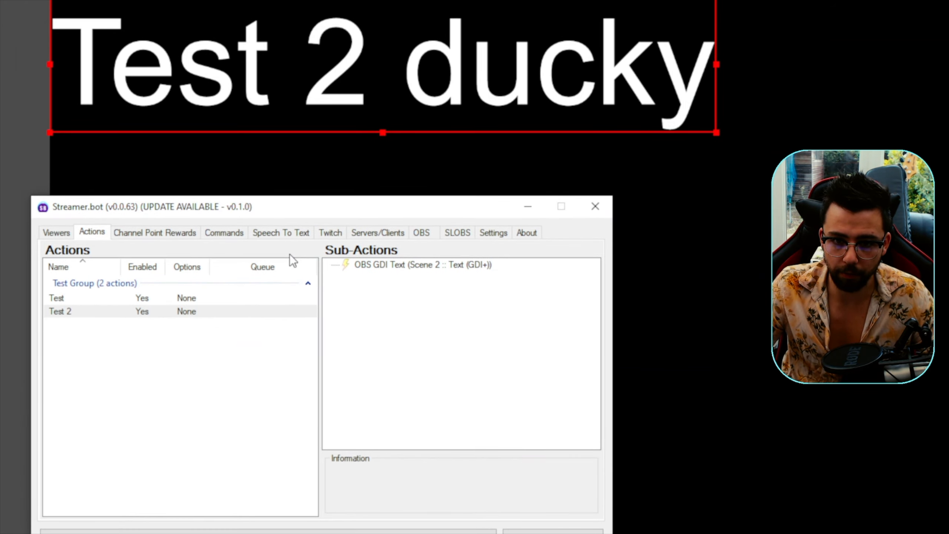
Step: Assign the Test 2 action to the !test command, checking its group and user permissions without changing them
{"action": "left_click", "coordinate": [230, 205]}
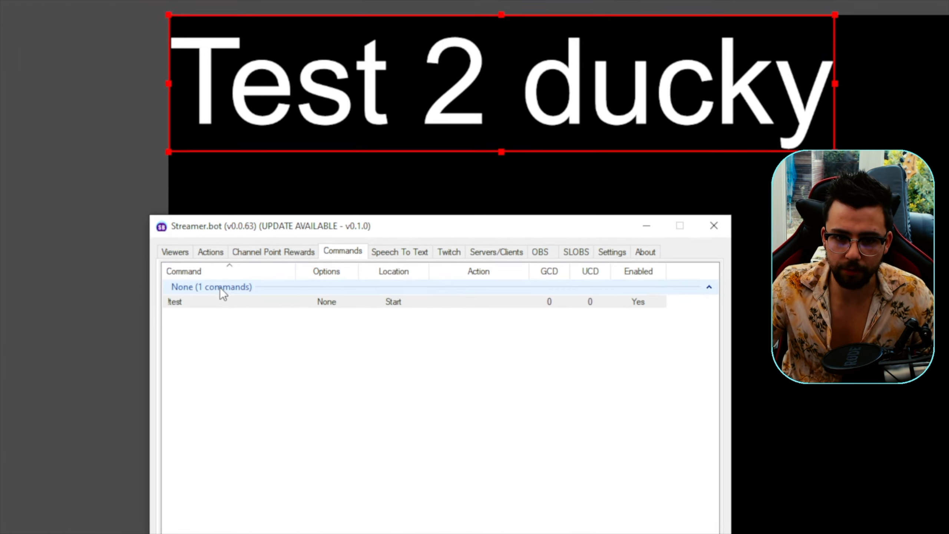
{"action": "double_click", "coordinate": [206, 307]}
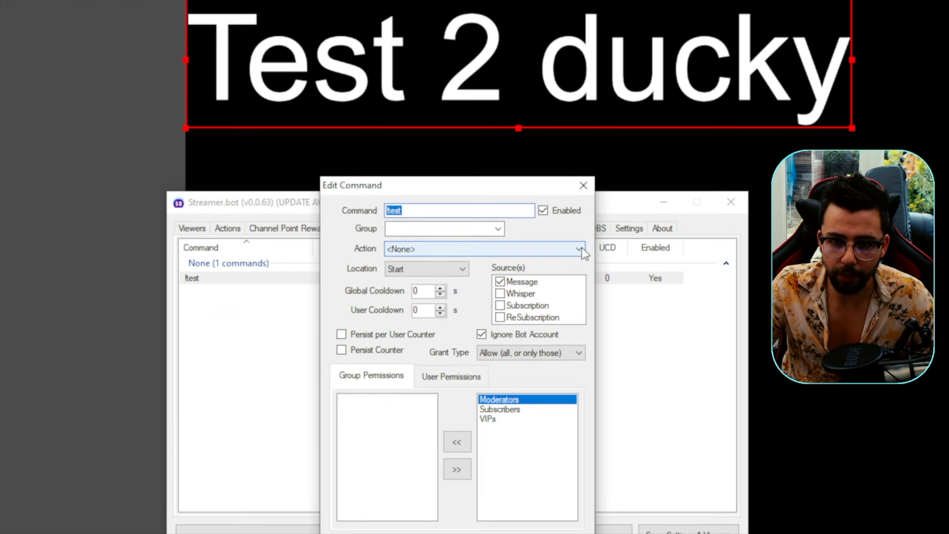
{"action": "left_click", "coordinate": [579, 166]}
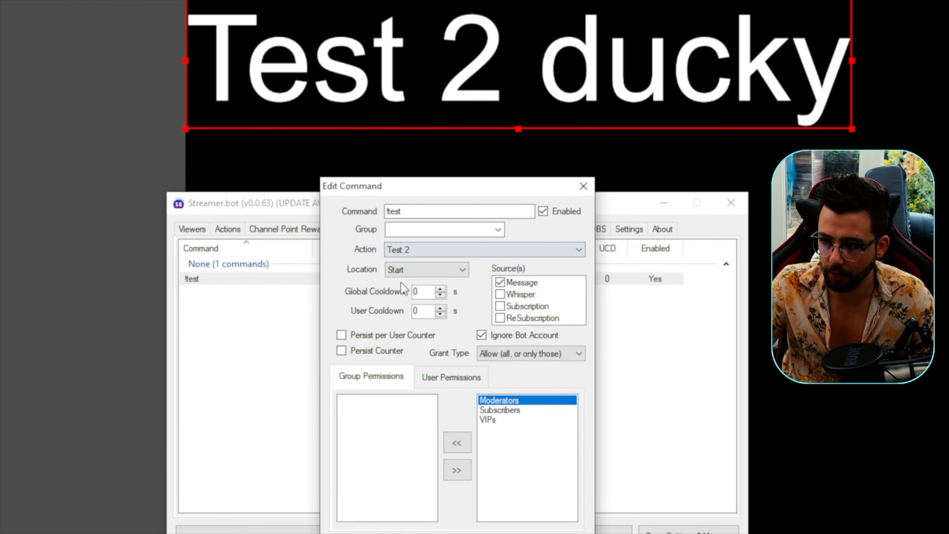
{"action": "left_click", "coordinate": [400, 281]}
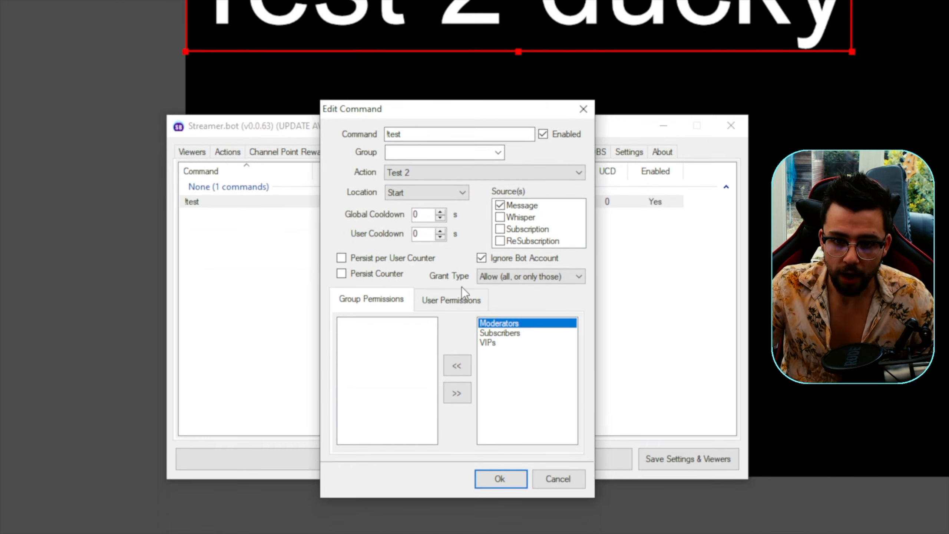
{"action": "left_click", "coordinate": [453, 301]}
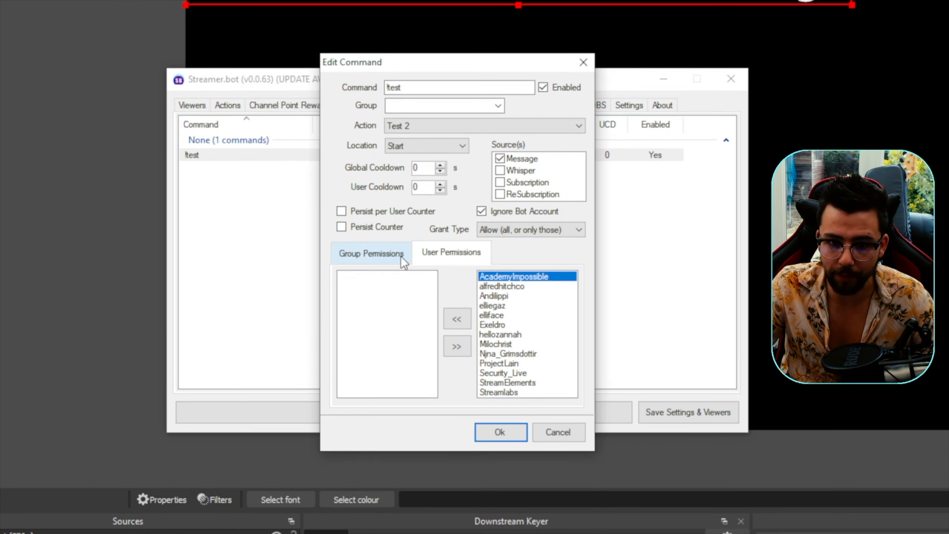
{"action": "left_click", "coordinate": [399, 256]}
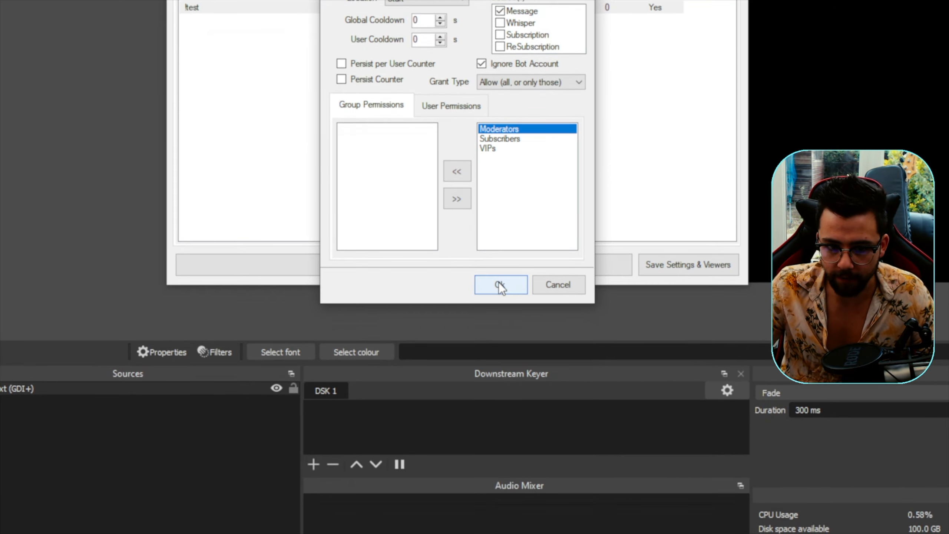
{"action": "left_click", "coordinate": [499, 284]}
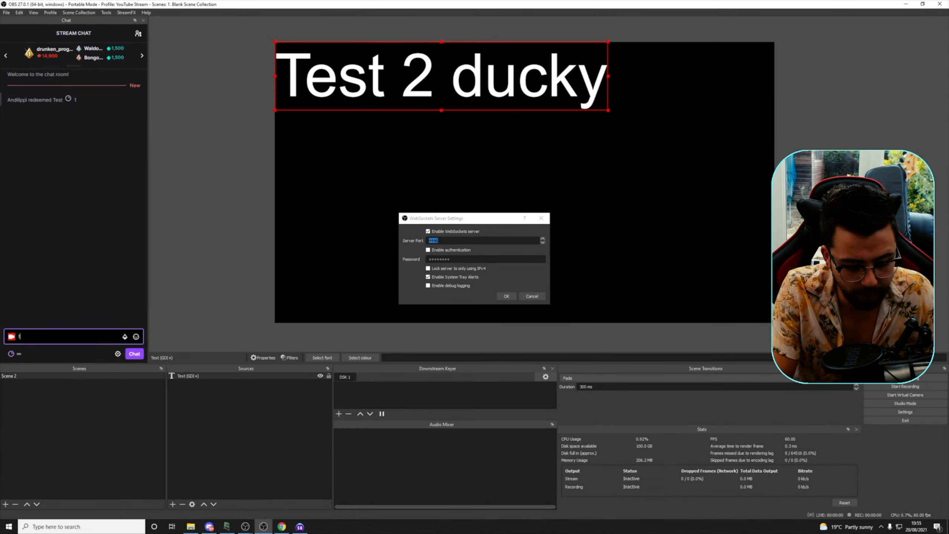
Step: Switch to OBS and send !test in the stream chat to trigger the command
{"action": "type", "text": "!test"}
{"action": "key", "text": "Return"}
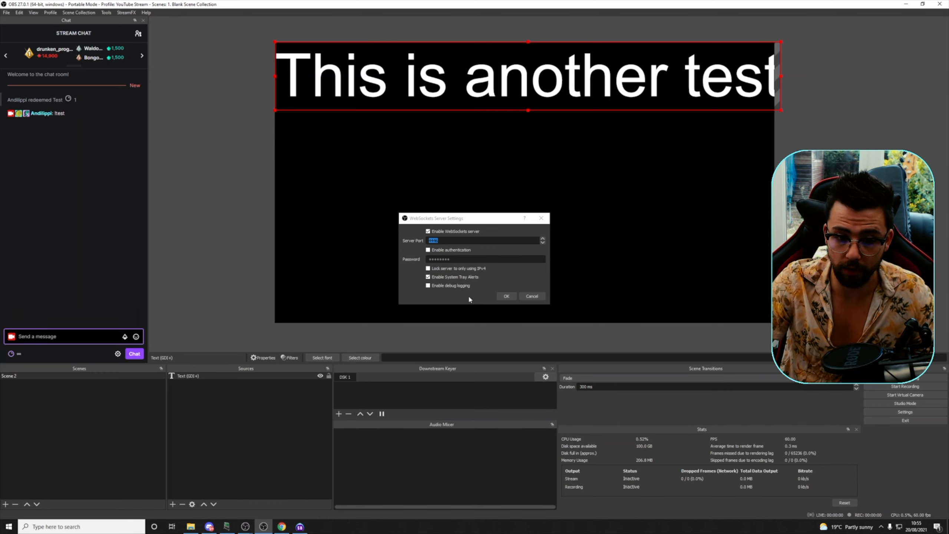
Step: Switch to Streamer.bot and collapse the None group of commands and the Test Group of actions
{"action": "left_click", "coordinate": [300, 526]}
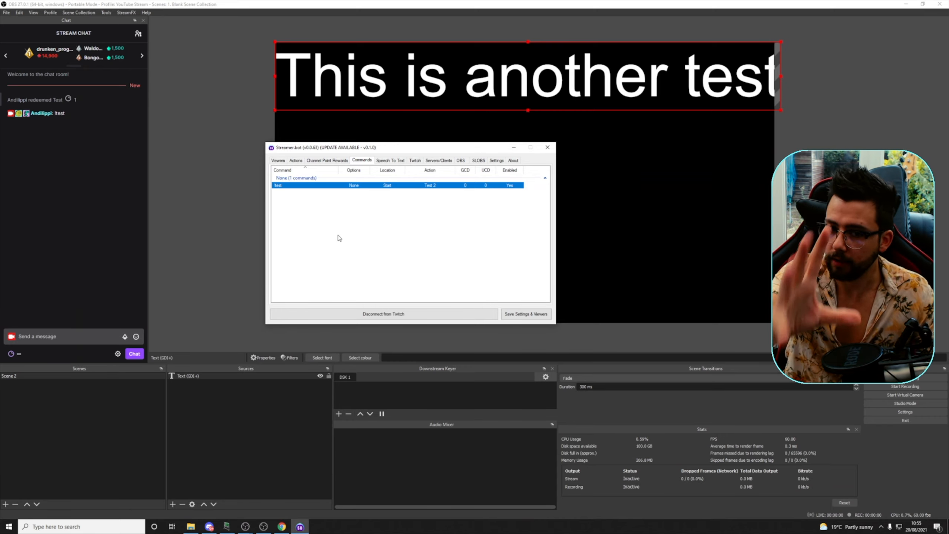
{"action": "left_click", "coordinate": [545, 177]}
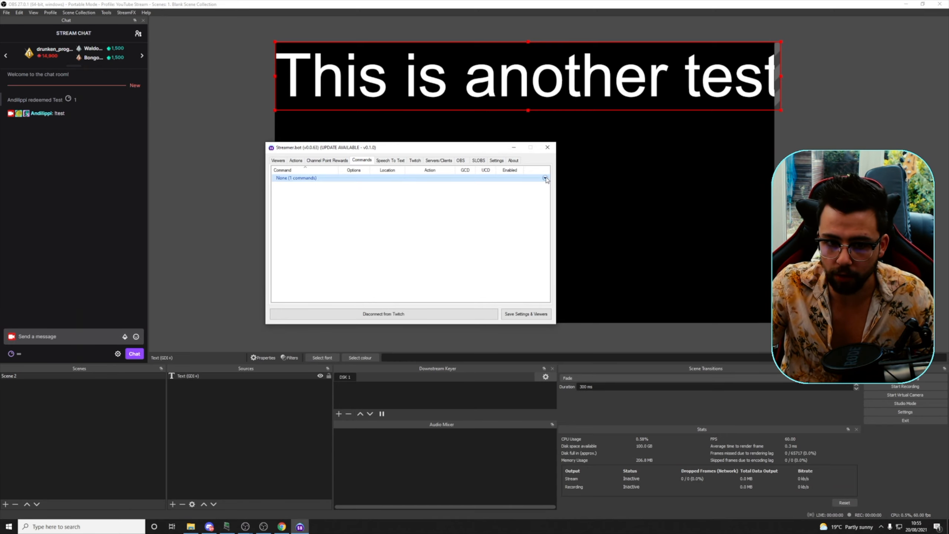
{"action": "left_click", "coordinate": [296, 160]}
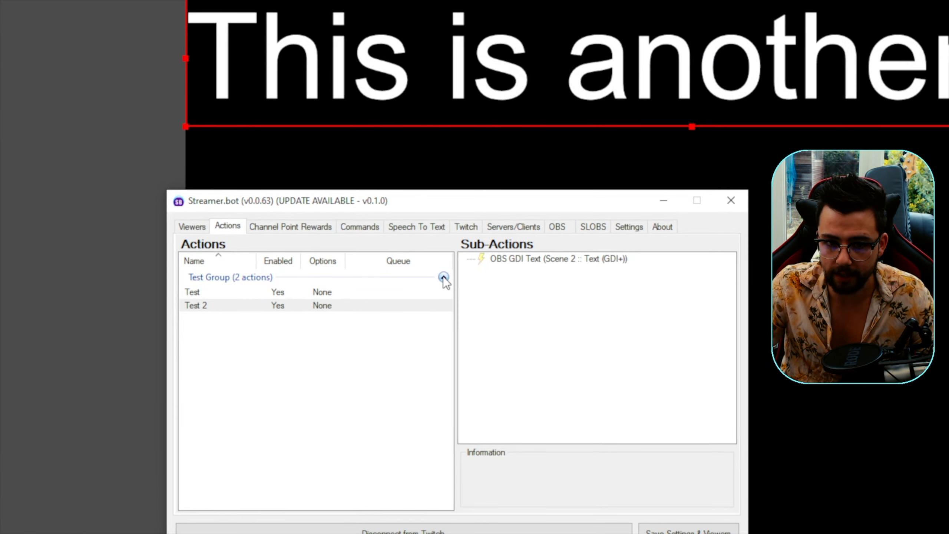
{"action": "left_click", "coordinate": [427, 243]}
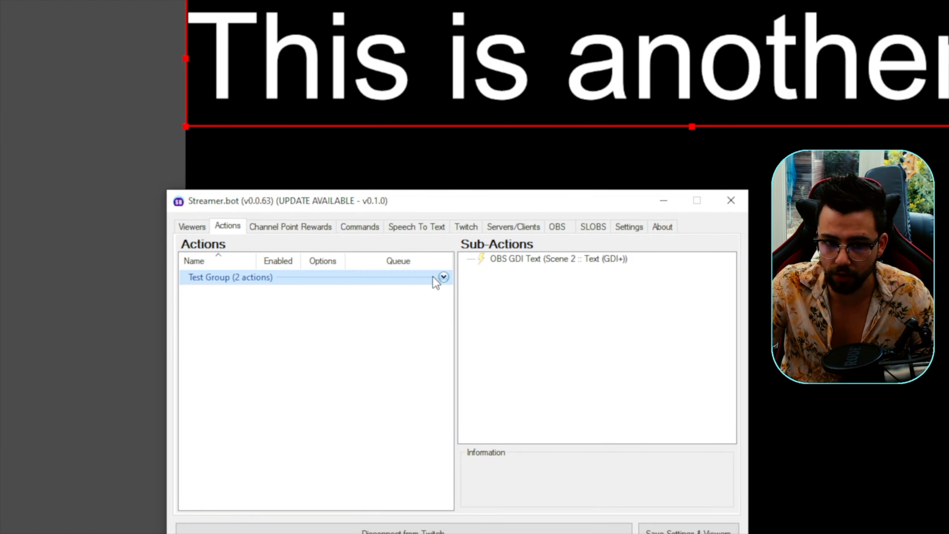
Step: Add a new action named "gsdfg sd" without assigning it to a group
{"action": "right_click", "coordinate": [346, 285]}
{"action": "left_click", "coordinate": [370, 291]}
{"action": "type", "text": "gsdfg sd"}
{"action": "left_click", "coordinate": [501, 368]}
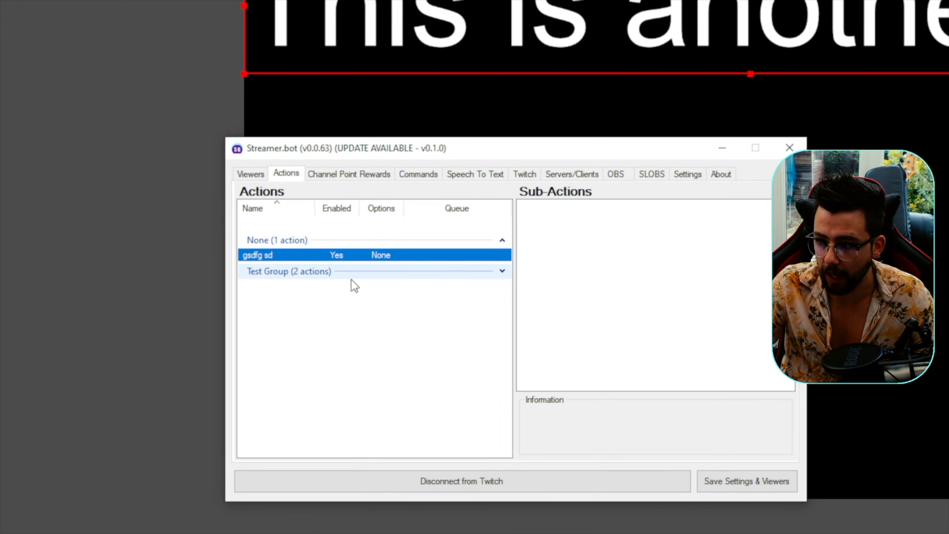
Step: Toggle the action groups, leaving both the None group and Test Group collapsed
{"action": "left_click", "coordinate": [502, 272]}
{"action": "left_click", "coordinate": [502, 239]}
{"action": "left_click", "coordinate": [502, 269]}
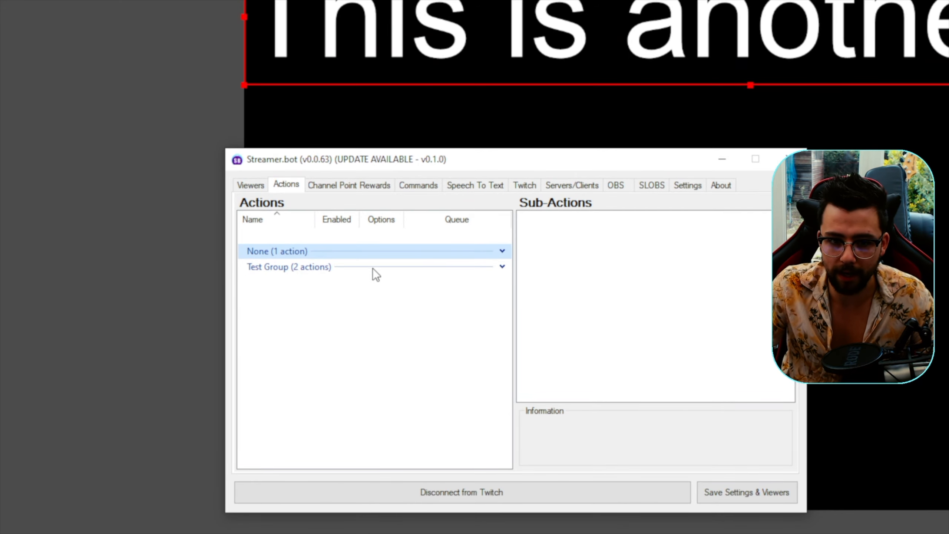
Step: Expand Test Group and add a sub-action group to the Test action
{"action": "left_click", "coordinate": [502, 267]}
{"action": "left_click", "coordinate": [286, 283]}
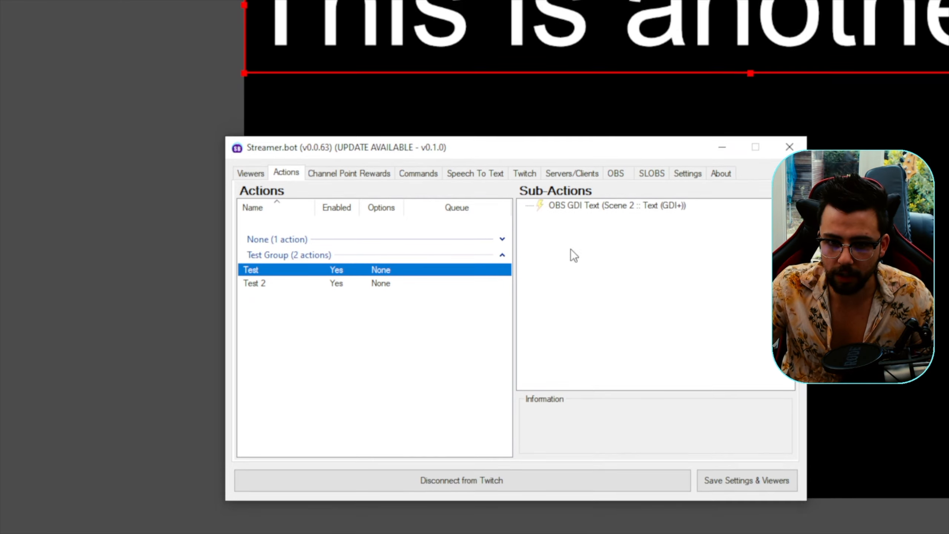
{"action": "right_click", "coordinate": [573, 270]}
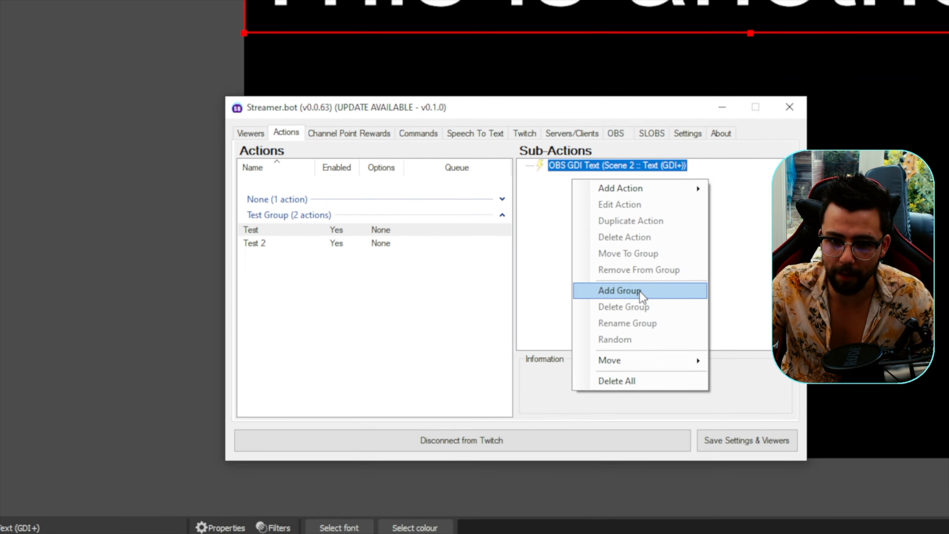
{"action": "left_click", "coordinate": [637, 380]}
Step: Move the Test action's OBS GDI Text sub-action into New Group and expand that group
{"action": "right_click", "coordinate": [565, 184]}
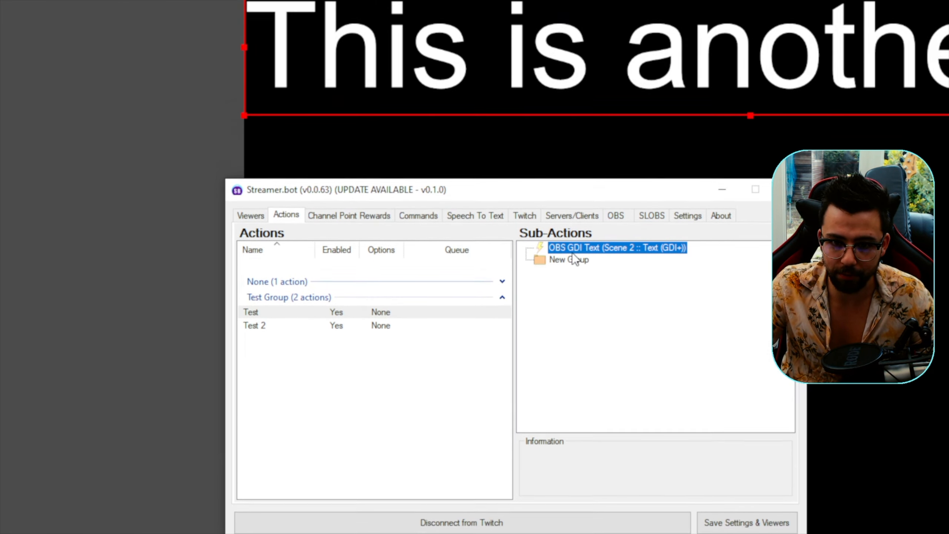
{"action": "mouse_move", "coordinate": [623, 266]}
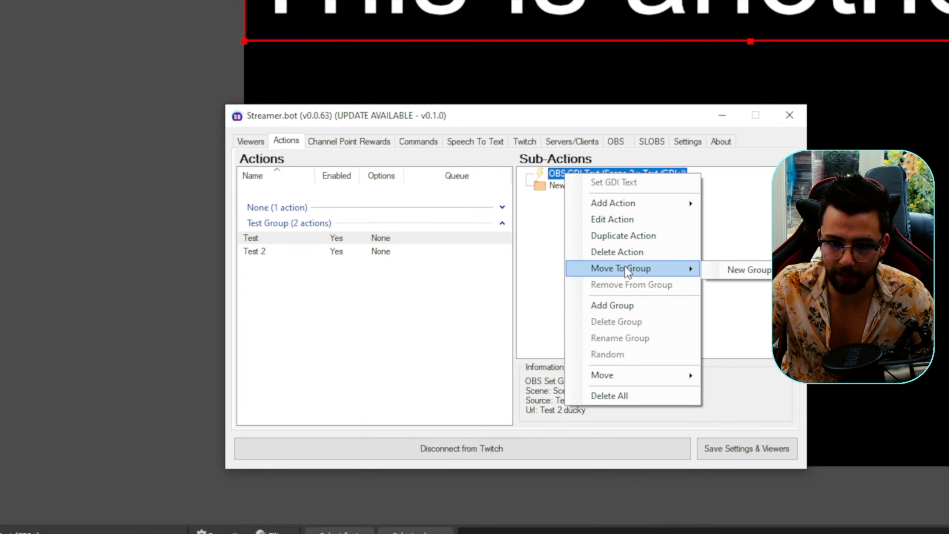
{"action": "left_click", "coordinate": [741, 272]}
{"action": "left_click", "coordinate": [526, 174]}
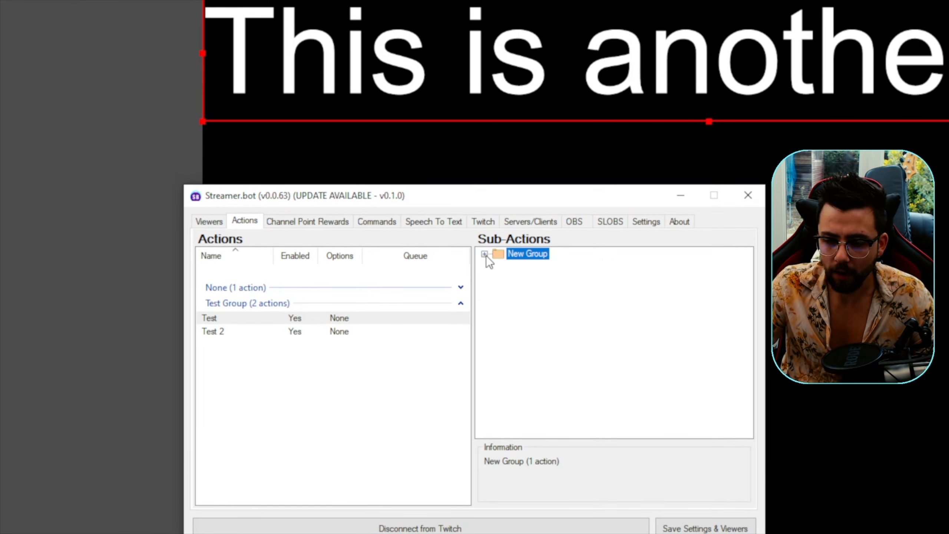